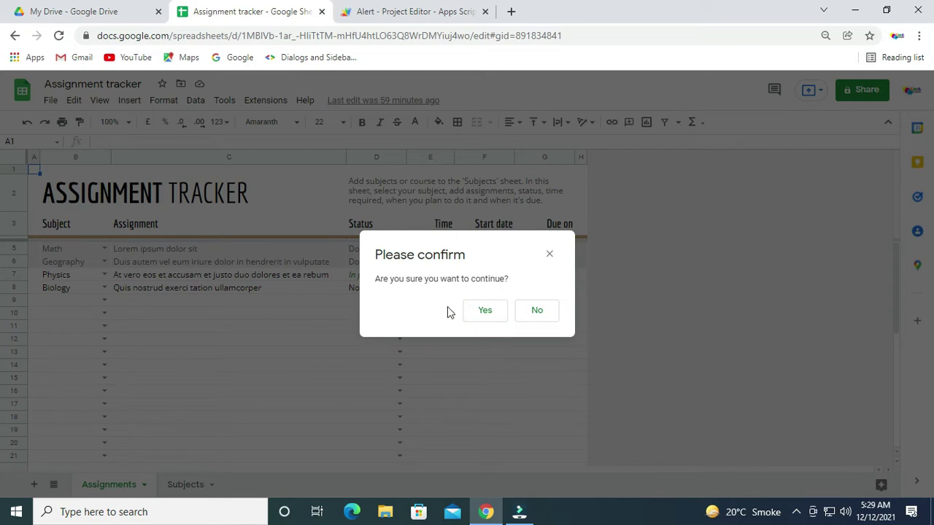
- Answer Yes to the confirmation, read 'Confirmation received.' and dismiss it
{"action": "left_click", "coordinate": [484, 312]}
{"action": "left_click", "coordinate": [488, 312]}
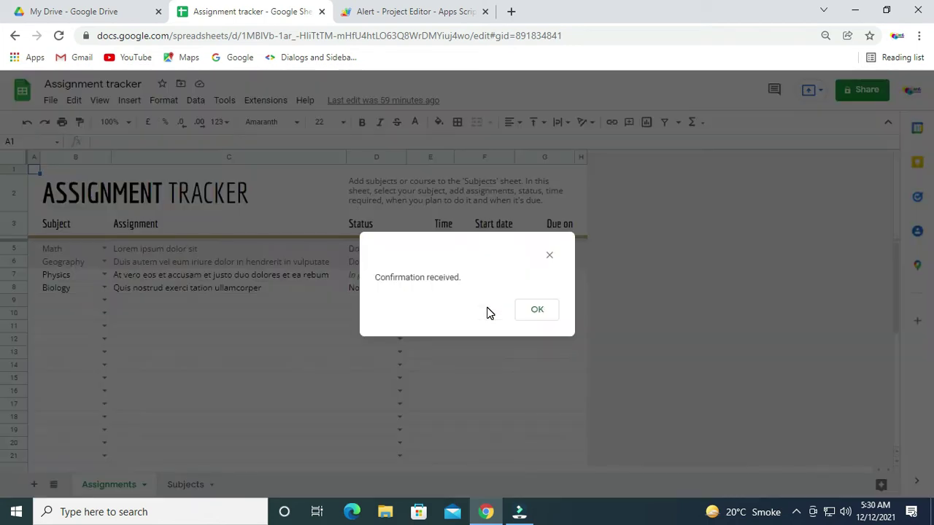
{"action": "left_click_drag", "start_coordinate": [373, 278], "coordinate": [462, 278]}
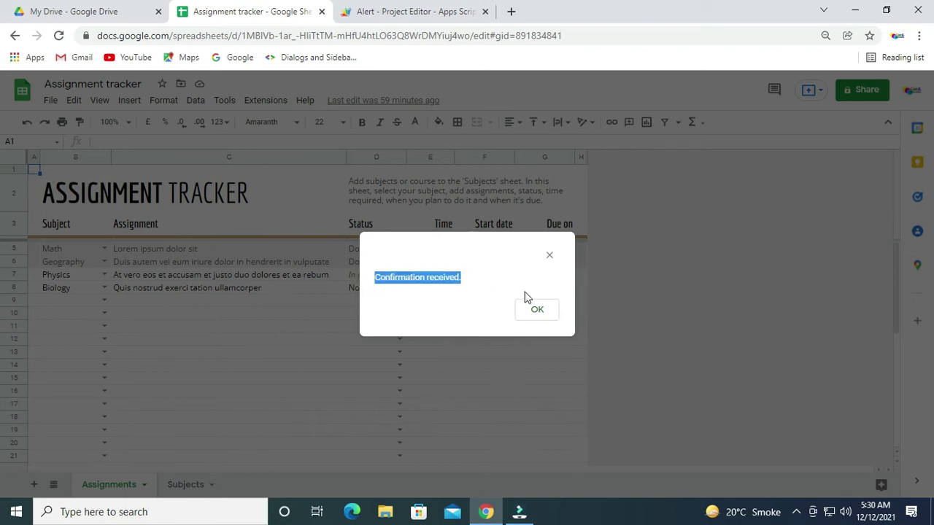
{"action": "left_click", "coordinate": [538, 310]}
- Rerun showAlert from the Alert project, answer No, and dismiss the 'Permission denied.' message
{"action": "left_click", "coordinate": [382, 11]}
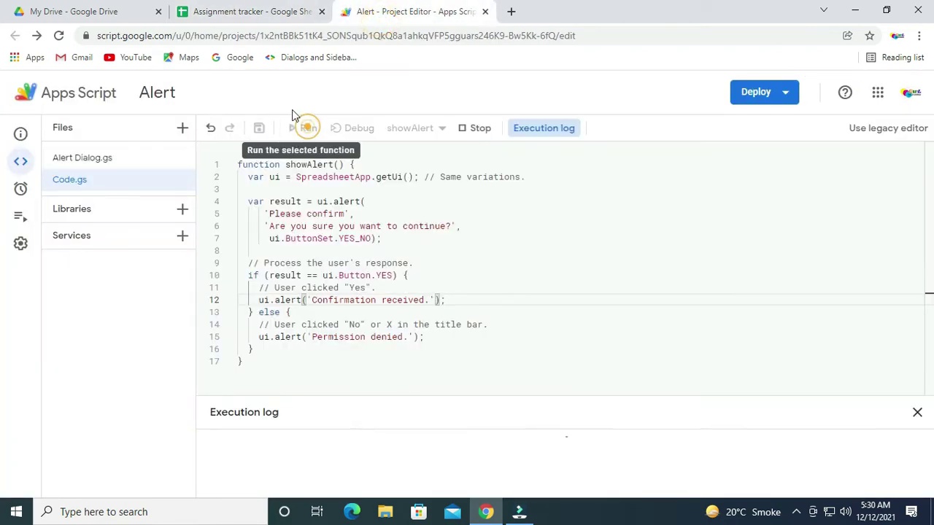
{"action": "left_click", "coordinate": [255, 15]}
{"action": "left_click", "coordinate": [532, 315]}
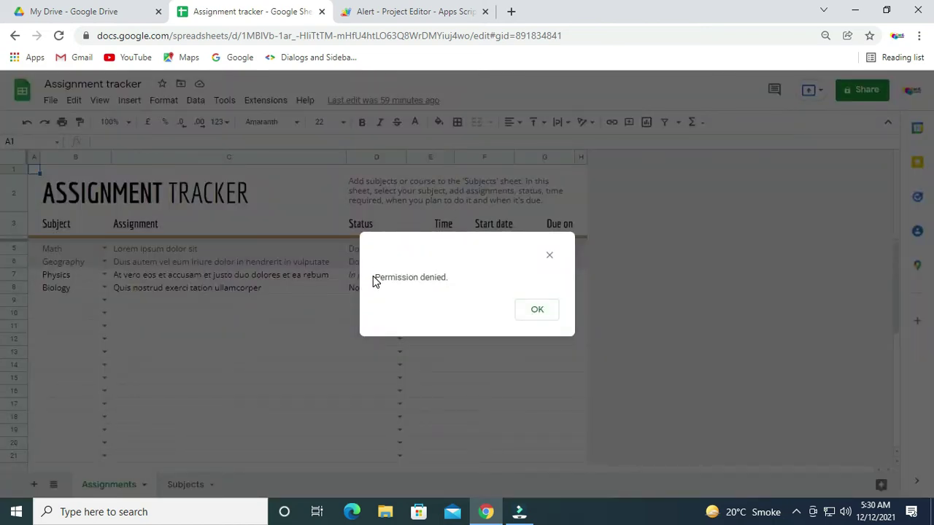
{"action": "left_click_drag", "start_coordinate": [372, 280], "coordinate": [461, 281]}
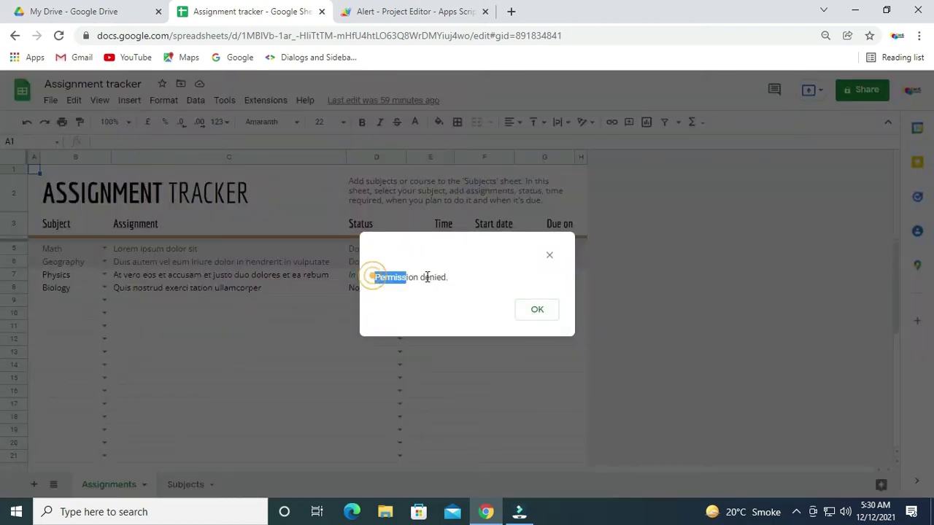
{"action": "left_click", "coordinate": [537, 310]}
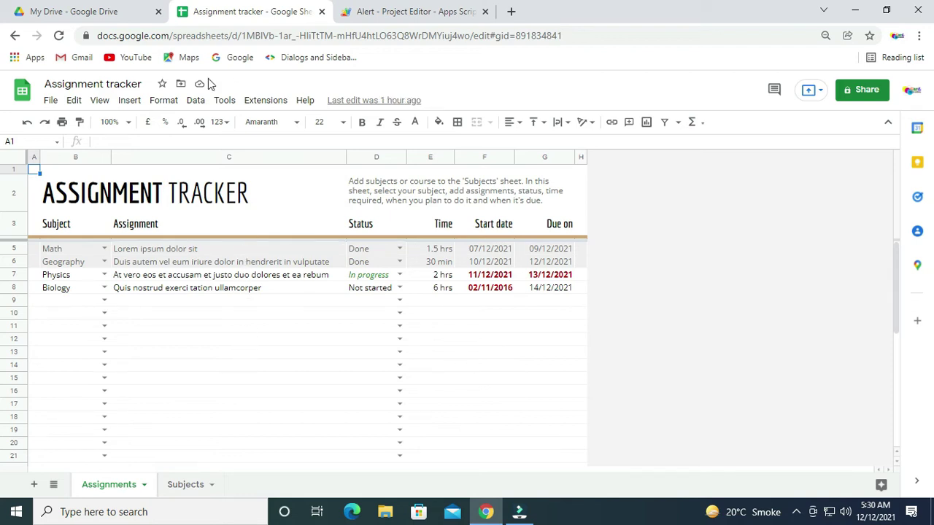
- Open the spreadsheet's bound Apps Script project via Extensions and select Alert Dialog.gs
{"action": "left_click", "coordinate": [264, 102]}
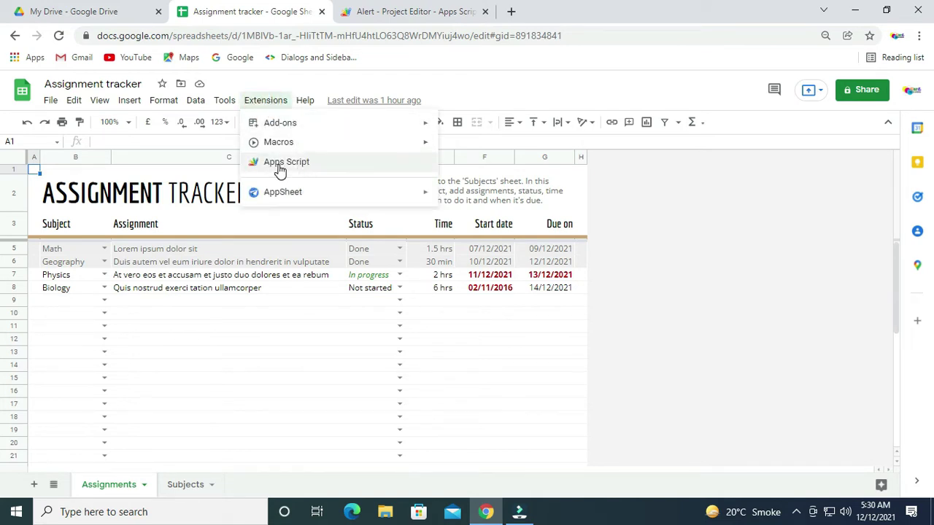
{"action": "left_click", "coordinate": [304, 162]}
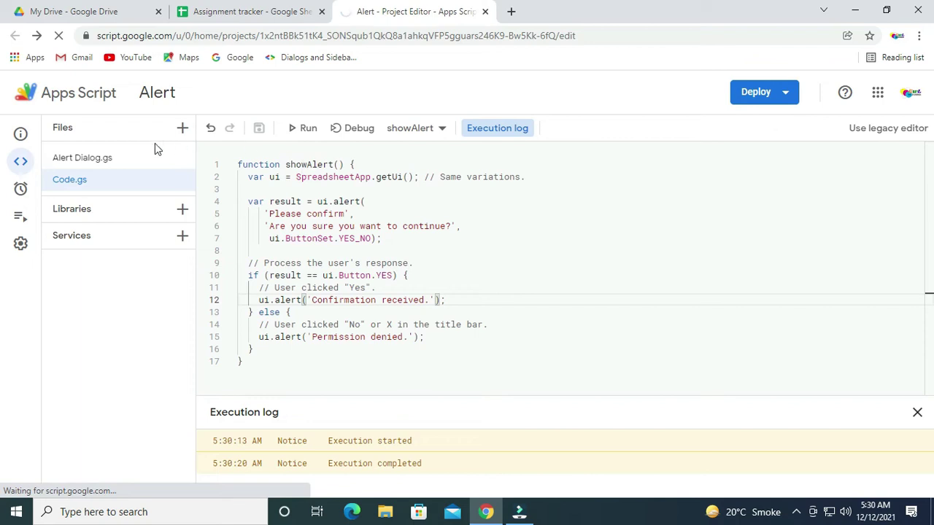
{"action": "left_click", "coordinate": [122, 159]}
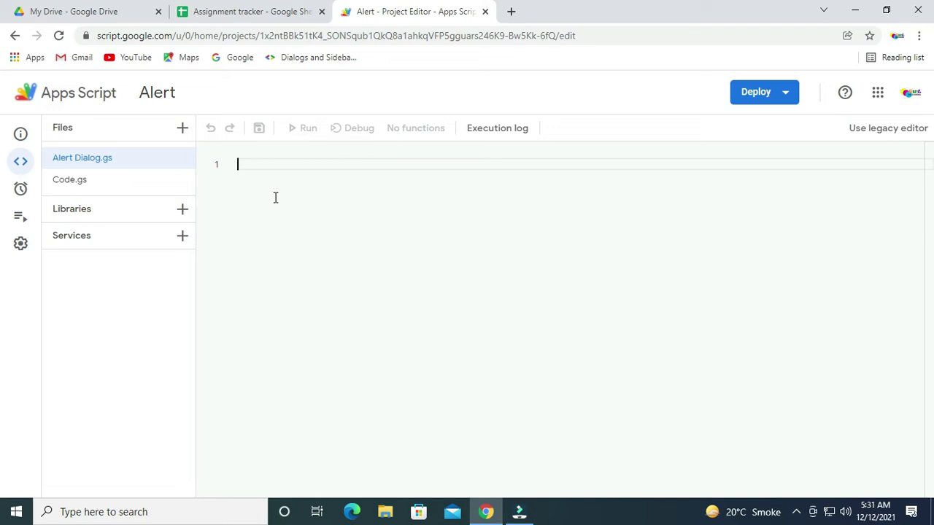
- Write the opening line 'function showAlert(){' in Alert Dialog.gs, using autocomplete
{"action": "type", "text": "func"}
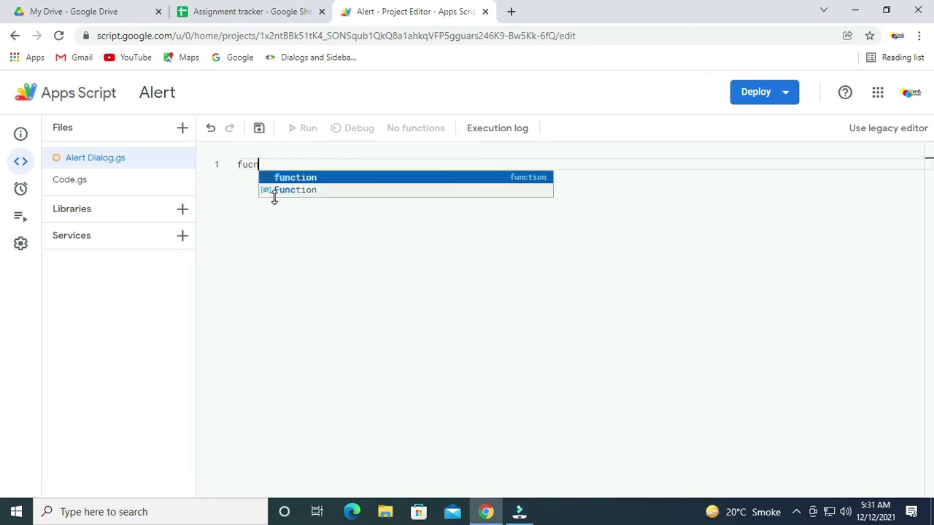
{"action": "type", "text": "tion sh"}
{"action": "key", "text": "BackSpace"}
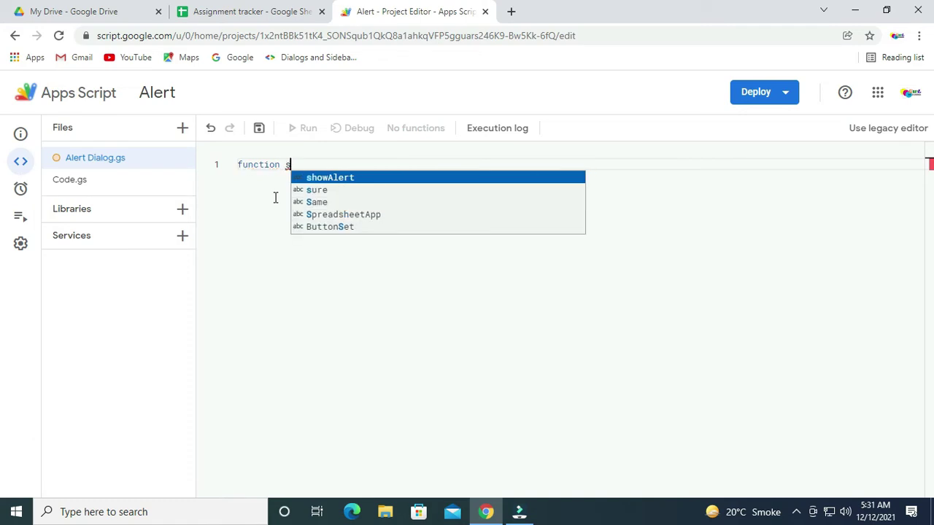
{"action": "key", "text": "ctrl+a"}
{"action": "key", "text": "BackSpace"}
{"action": "type", "text": "f"}
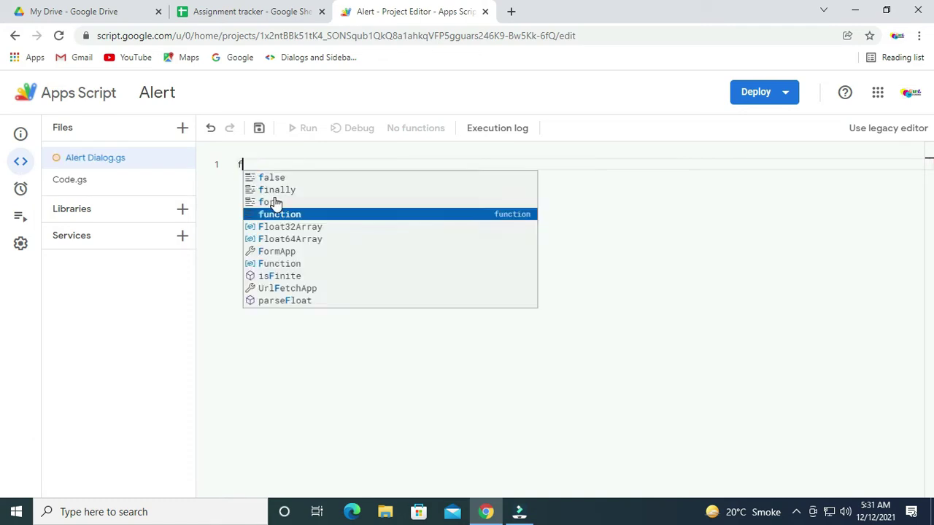
{"action": "type", "text": "un"}
{"action": "key", "text": "Down"}
{"action": "key", "text": "Return"}
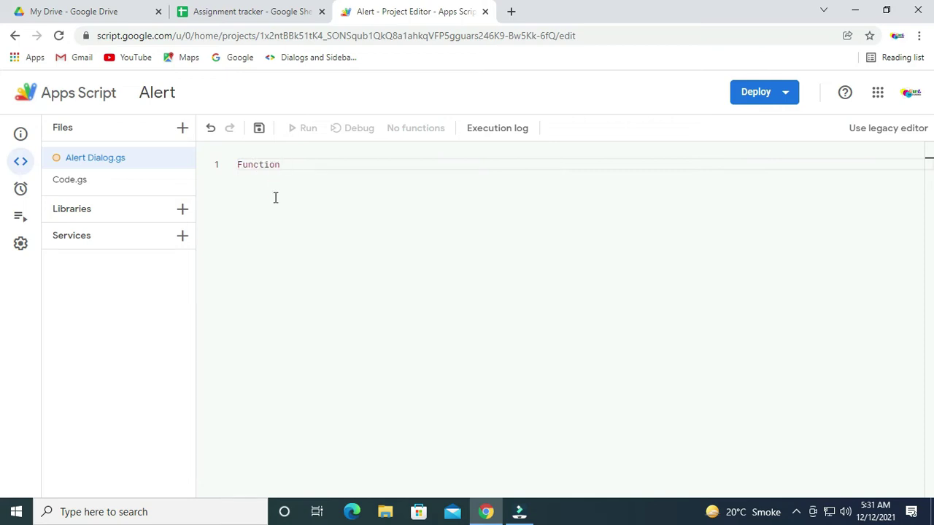
{"action": "type", "text": "show"}
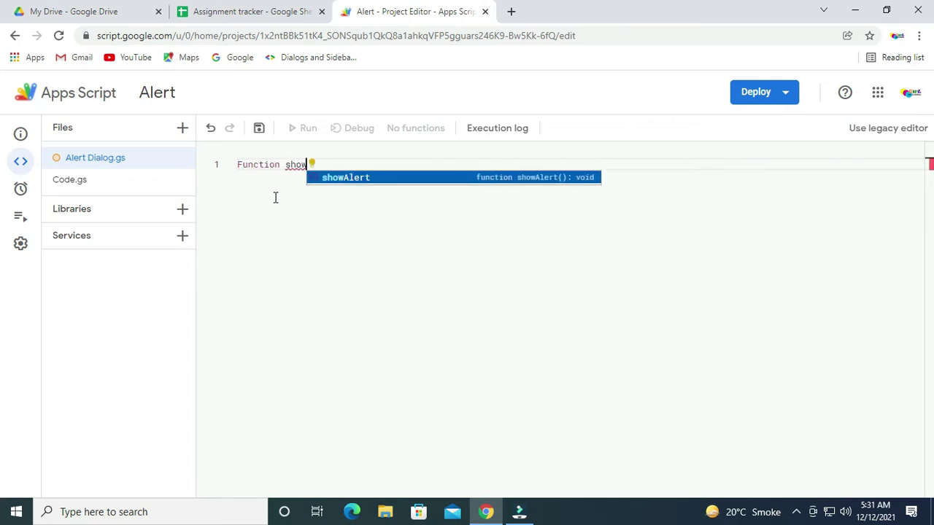
{"action": "key", "text": "Return"}
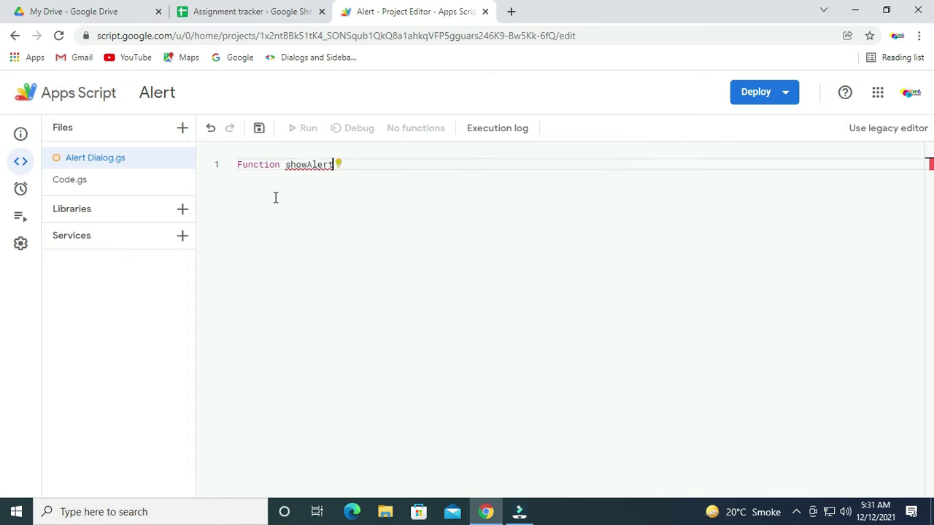
{"action": "type", "text": "()"}
{"action": "type", "text": "{"}
- Expand the function body over several lines and begin 'var ui =' on line 3
{"action": "key", "text": "Return"}
{"action": "key", "text": "Return"}
{"action": "key", "text": "Return"}
{"action": "key", "text": "Up"}
{"action": "key", "text": "Up"}
{"action": "key", "text": "Up"}
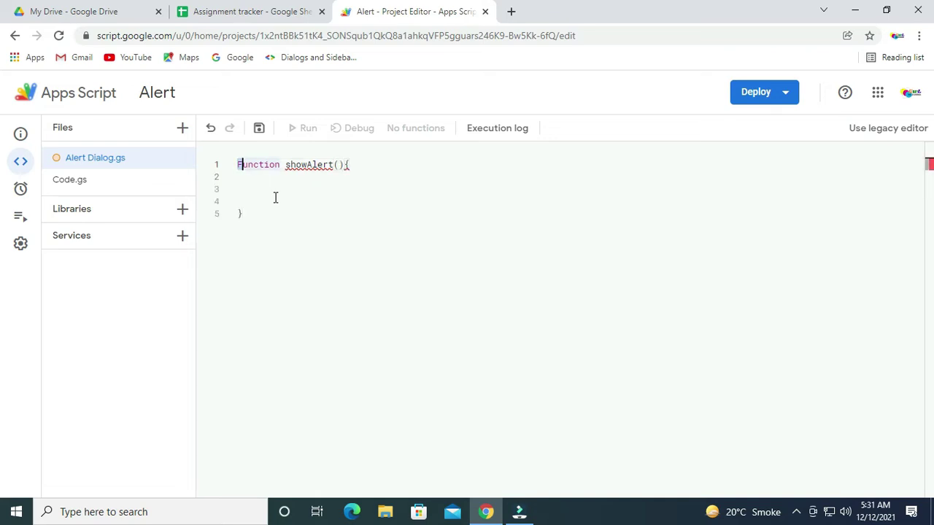
{"action": "type", "text": "f"}
{"action": "key", "text": "Down"}
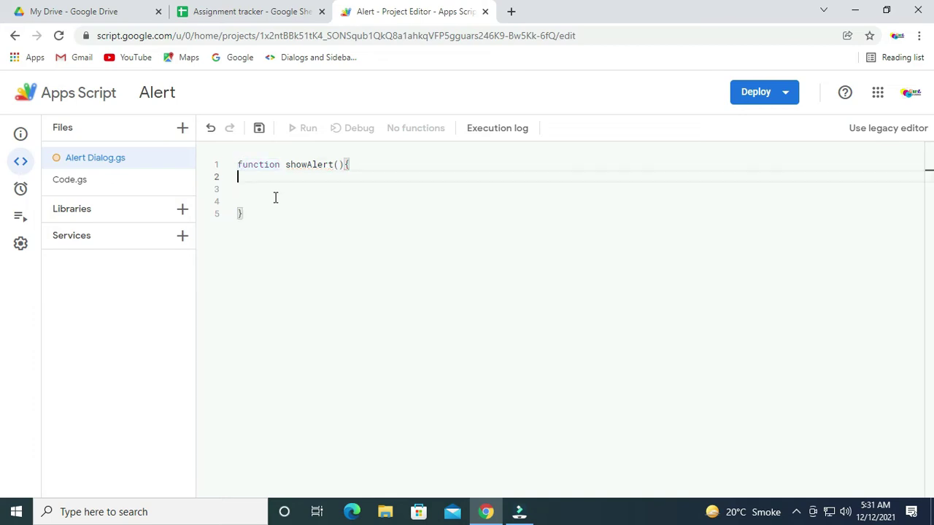
{"action": "key", "text": "Down"}
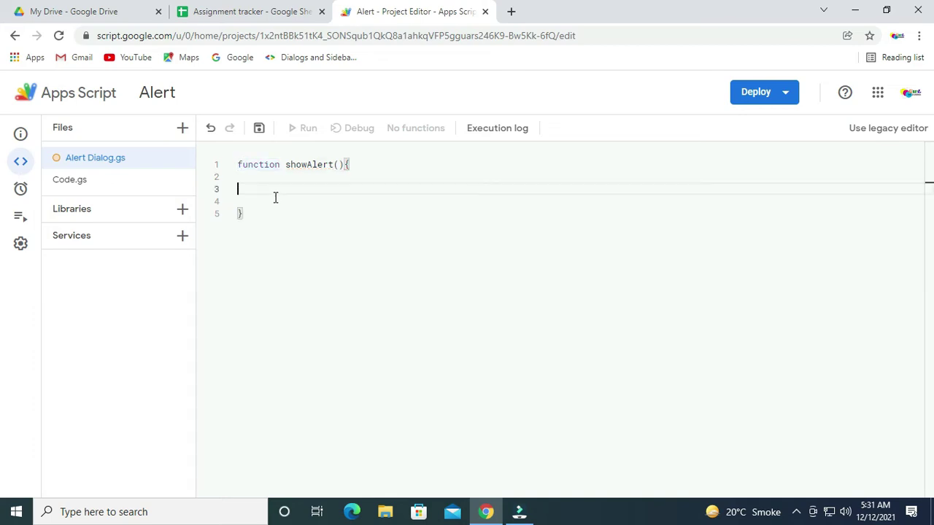
{"action": "type", "text": "var"}
{"action": "type", "text": " ui"}
{"action": "key", "text": "Escape"}
{"action": "type", "text": "="}
- Finish line 3 as 'var ui = SpreadsheetApp.getUi();' and start line 4 with 'var'
{"action": "left_click", "coordinate": [299, 11]}
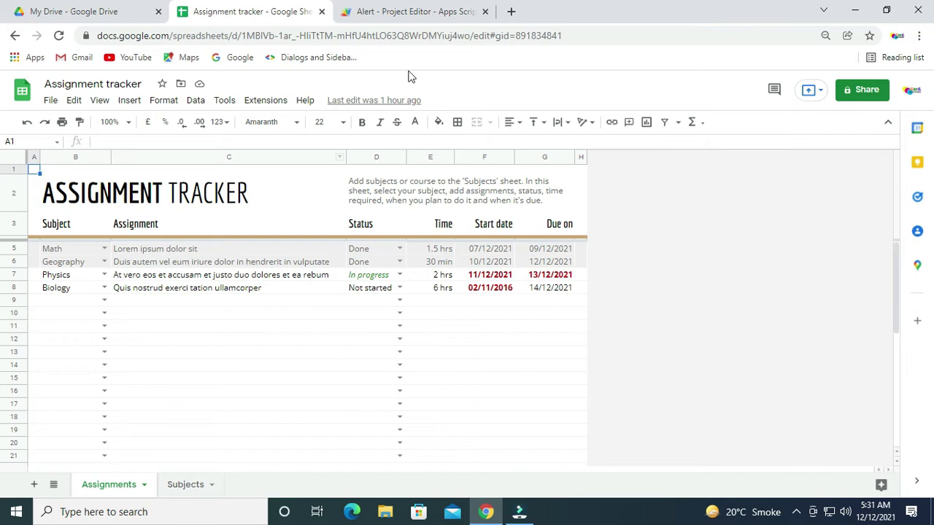
{"action": "left_click", "coordinate": [405, 13]}
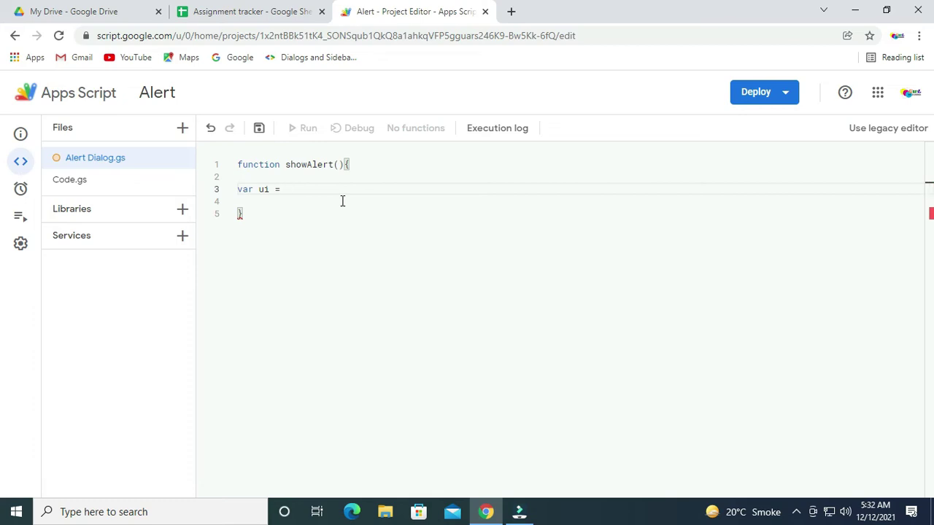
{"action": "type", "text": "spr"}
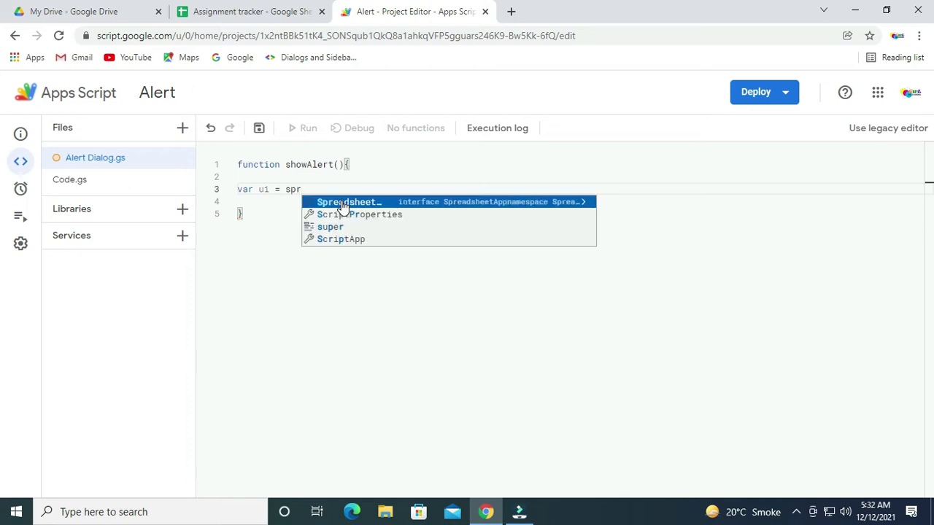
{"action": "left_click", "coordinate": [342, 203]}
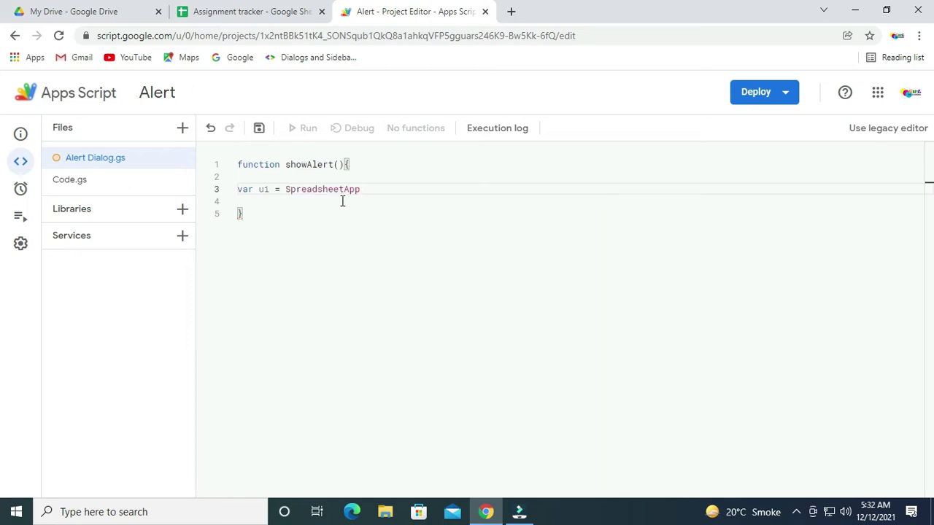
{"action": "type", "text": ".get"}
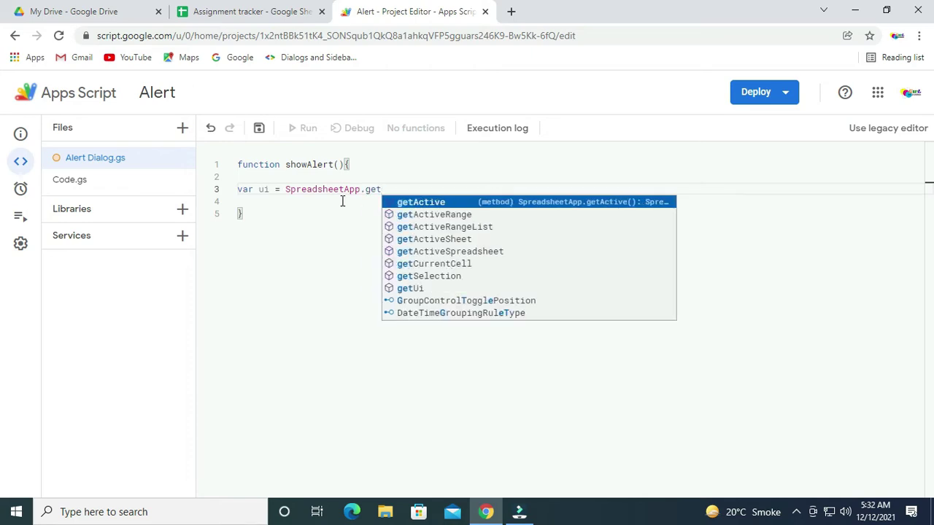
{"action": "type", "text": "U"}
{"action": "key", "text": "Return"}
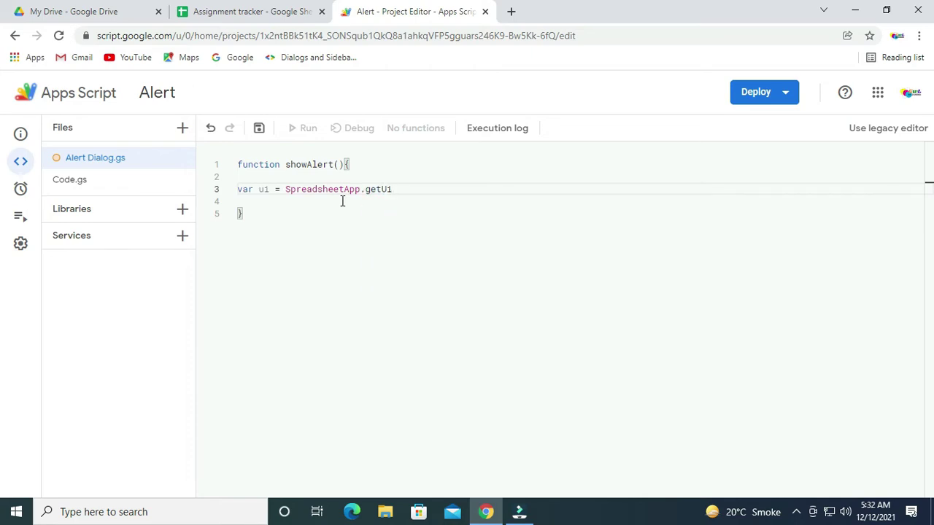
{"action": "type", "text": "()"}
{"action": "type", "text": ";"}
{"action": "key", "text": "Return"}
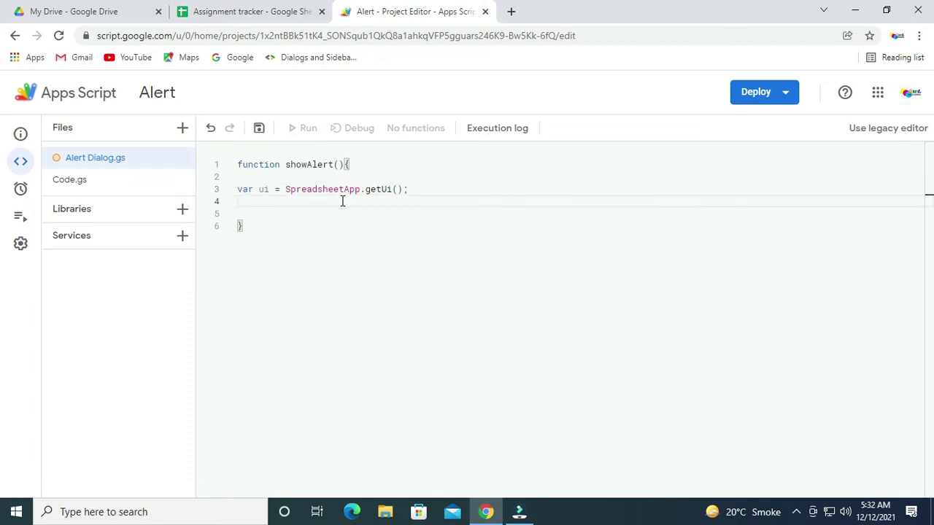
{"action": "type", "text": "var"}
- Increase the browser page zoom to 125%
{"action": "left_click", "coordinate": [920, 35]}
{"action": "left_click", "coordinate": [880, 162]}
{"action": "left_click", "coordinate": [879, 162]}
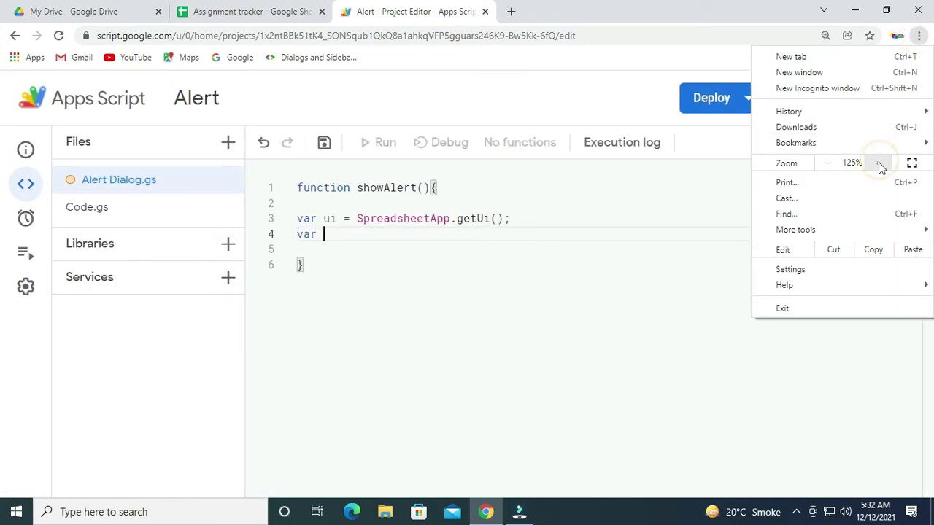
{"action": "left_click", "coordinate": [467, 290]}
- Type 'var result = ui.alert(' and open blank lines inside the call
{"action": "left_click", "coordinate": [340, 240]}
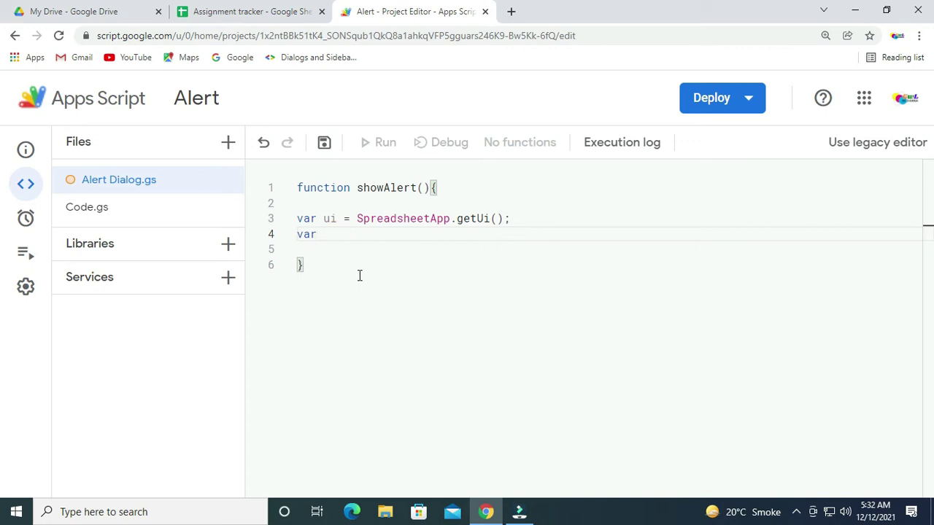
{"action": "type", "text": "resu"}
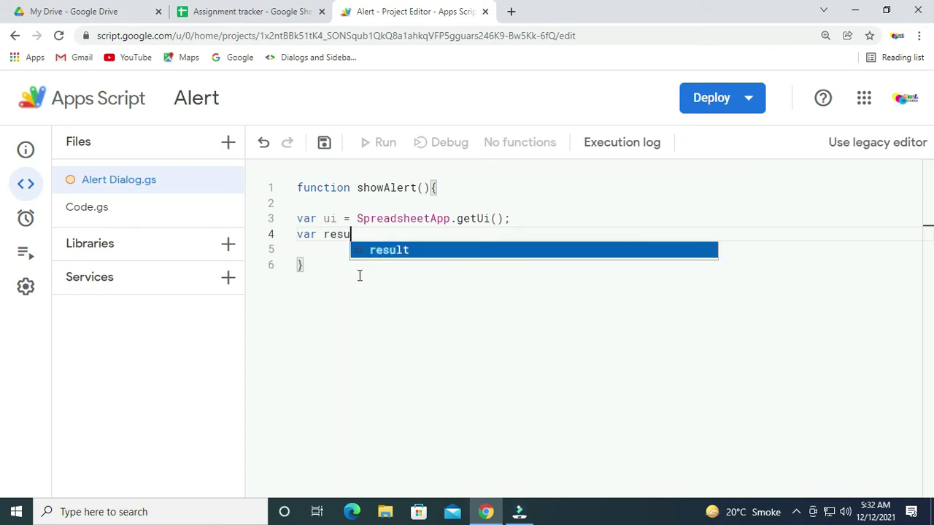
{"action": "type", "text": "lt"}
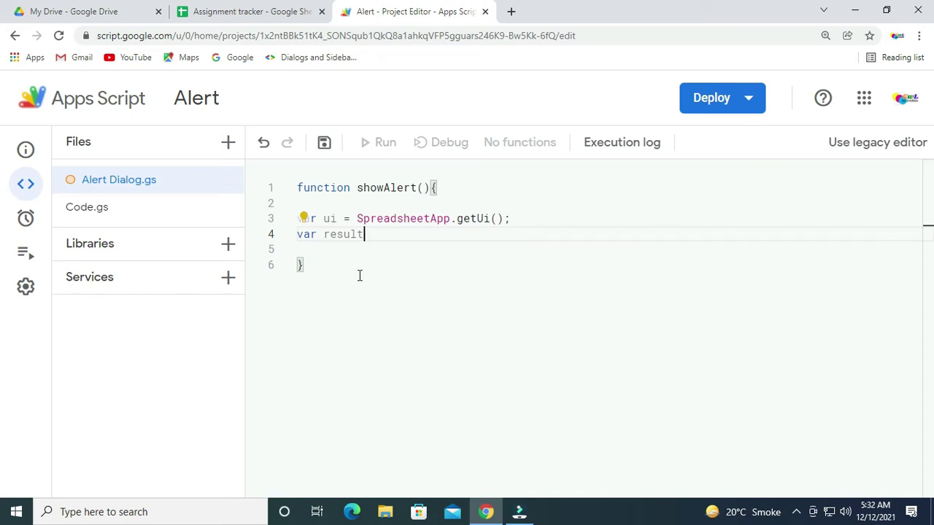
{"action": "type", "text": " ="}
{"action": "type", "text": " u"}
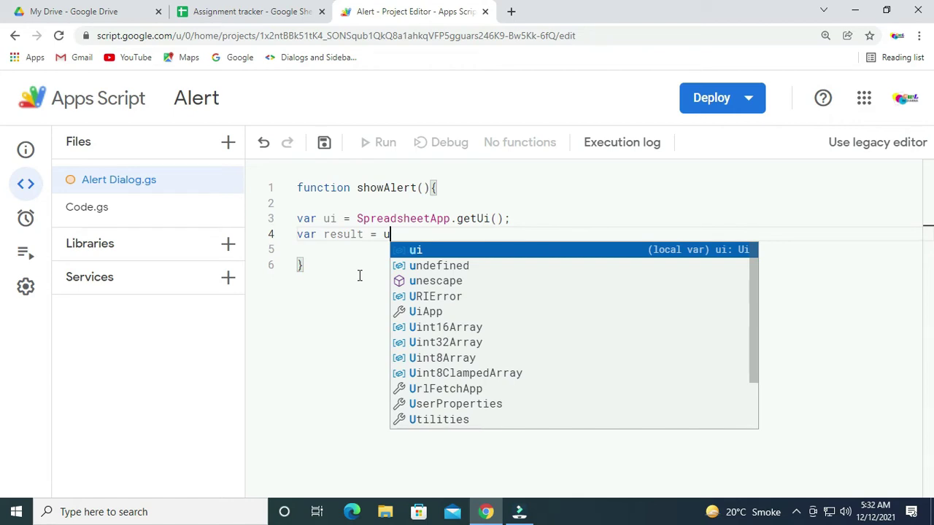
{"action": "key", "text": "Return"}
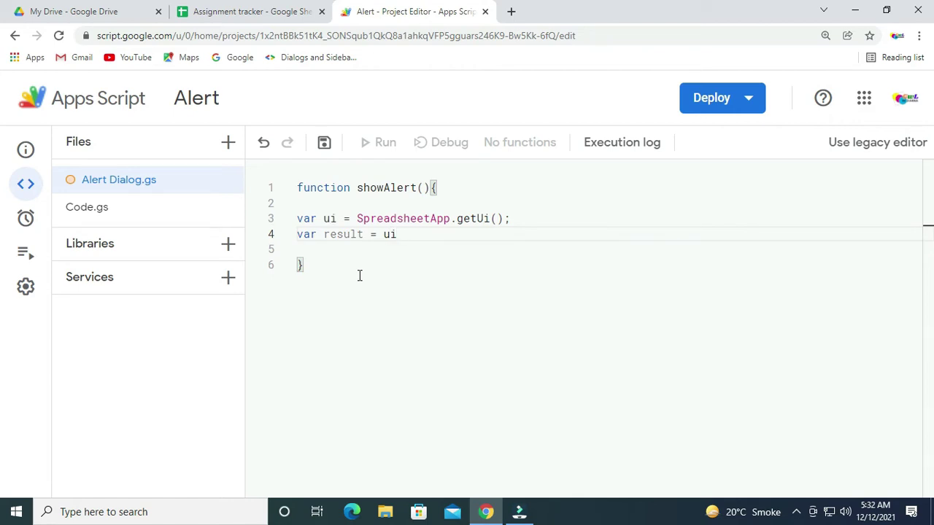
{"action": "type", "text": ".al"}
{"action": "key", "text": "Return"}
{"action": "type", "text": "("}
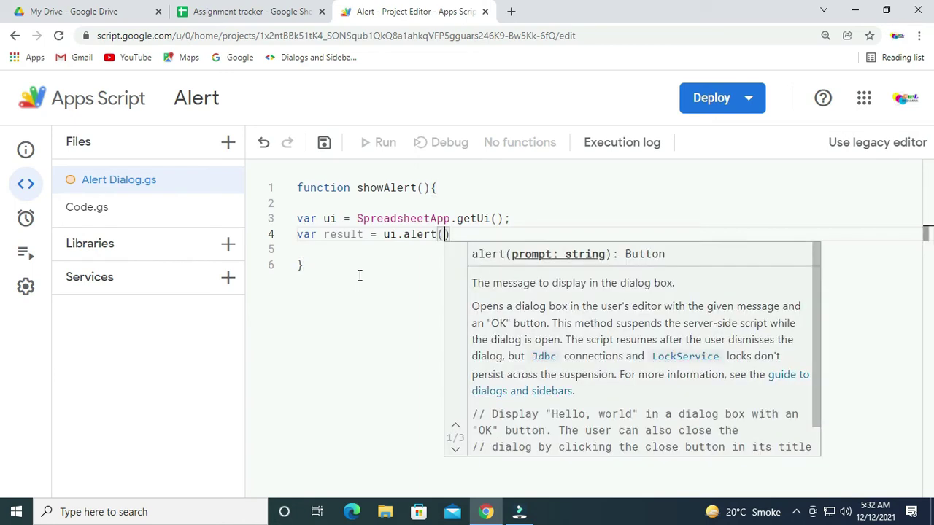
{"action": "key", "text": "Return"}
{"action": "key", "text": "Return"}
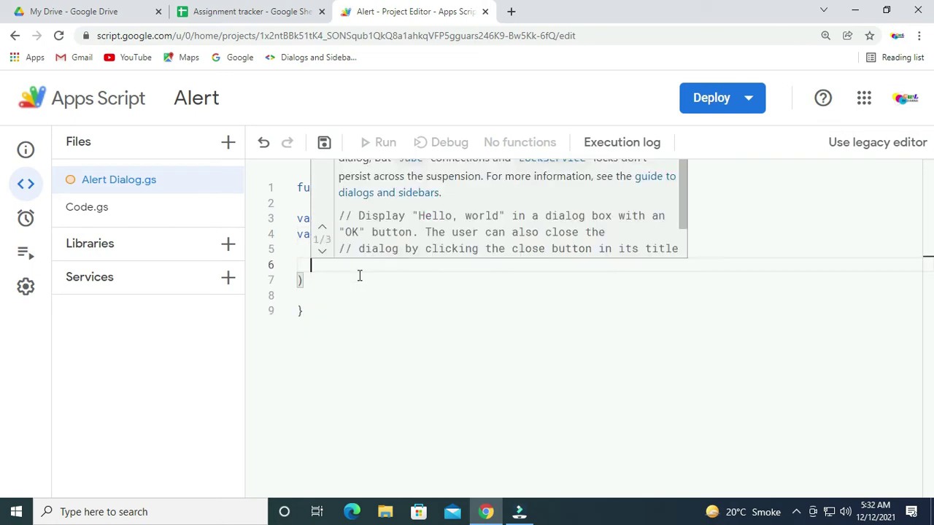
{"action": "key", "text": "Return"}
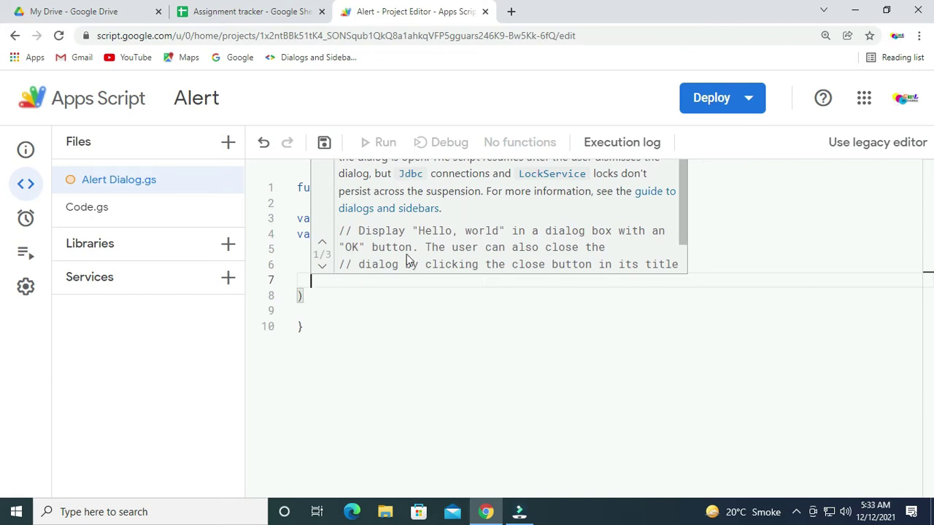
{"action": "key", "text": "Escape"}
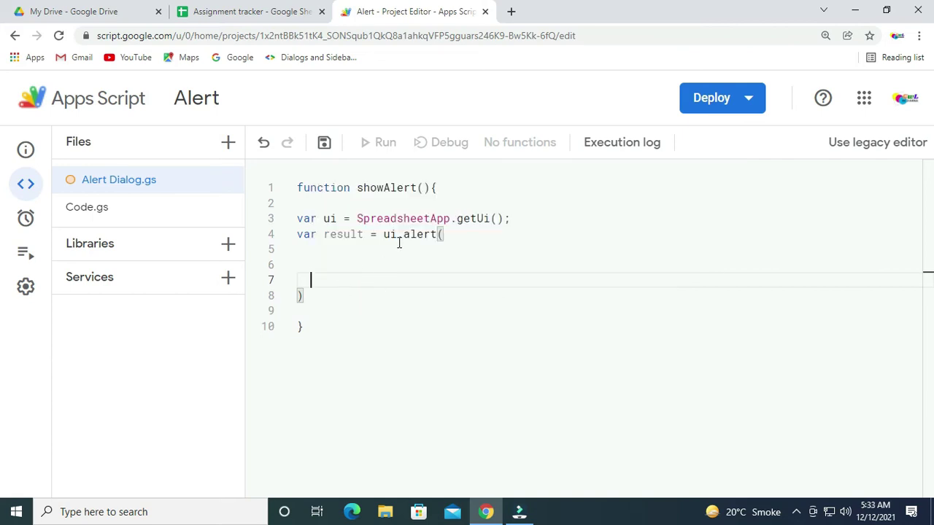
- Add 'Please Confirm', and 'Are you sure you want to continue?', as arguments on separate lines
{"action": "left_click", "coordinate": [299, 264]}
{"action": "left_click", "coordinate": [340, 249]}
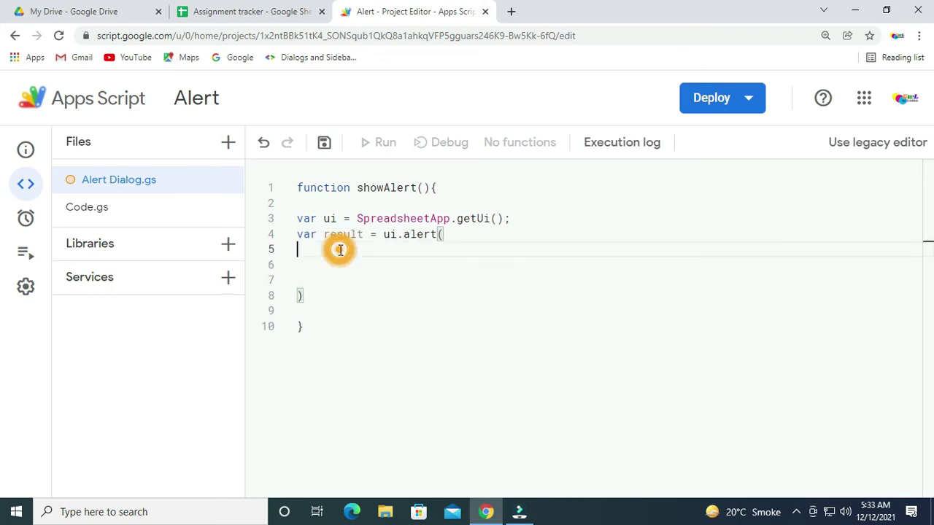
{"action": "type", "text": "'"}
{"action": "key", "text": "BackSpace"}
{"action": "type", "text": "'"}
{"action": "type", "text": "Please Confirm"}
{"action": "key", "text": "ctrl+shift+Left"}
{"action": "key", "text": "ctrl+shift+Left"}
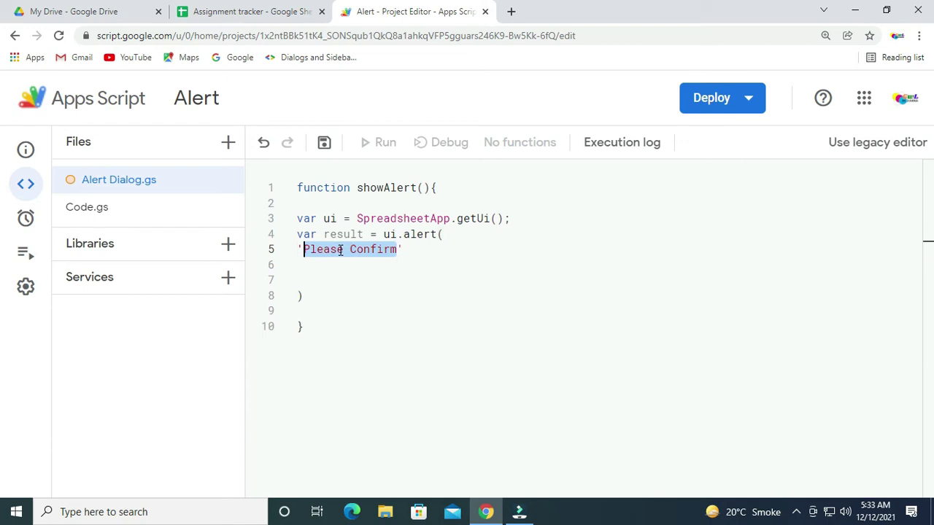
{"action": "key", "text": "Right"}
{"action": "key", "text": "Right"}
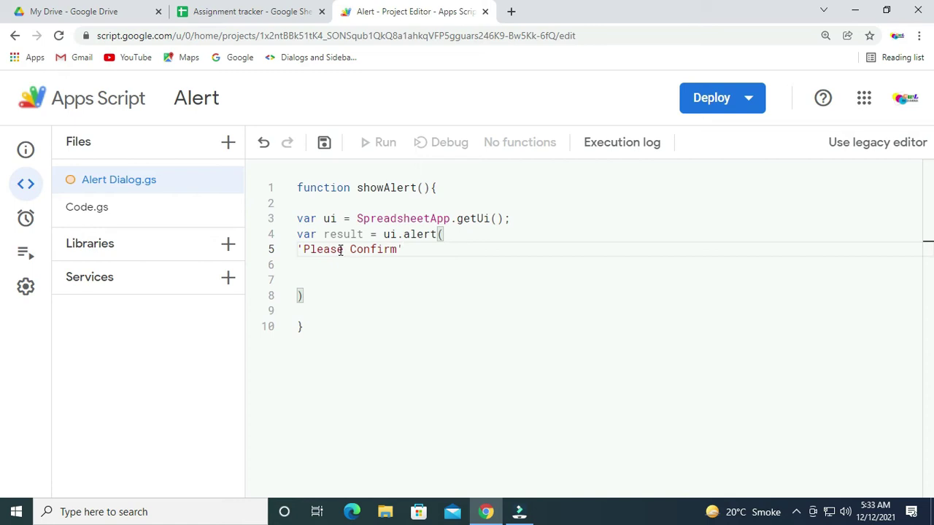
{"action": "type", "text": ","}
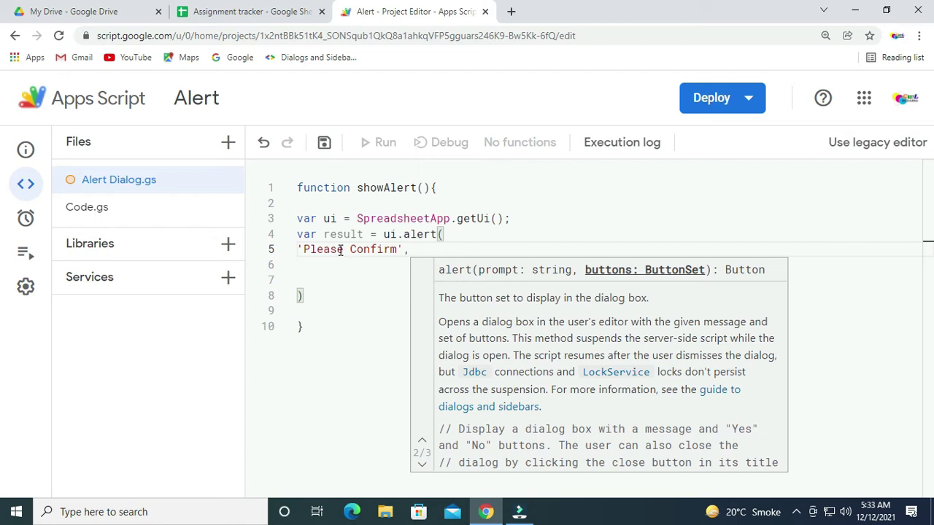
{"action": "key", "text": "Return"}
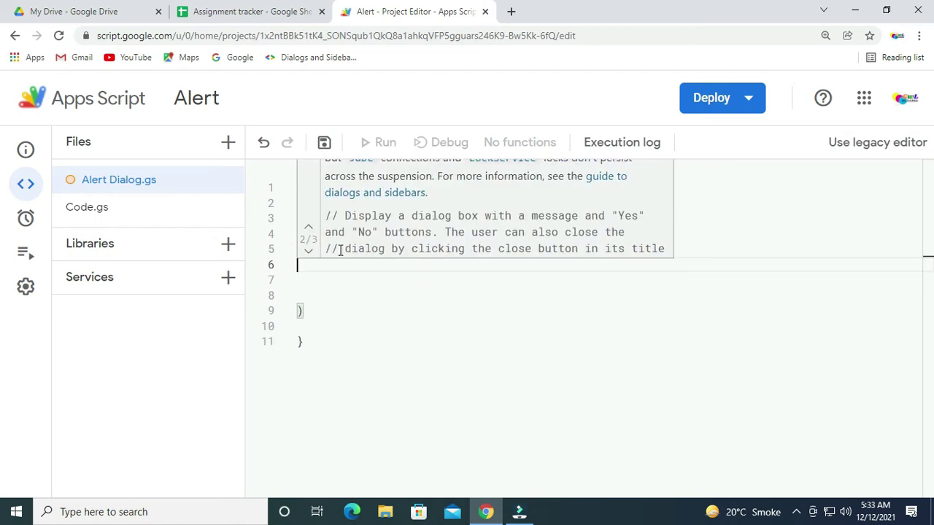
{"action": "type", "text": "'"}
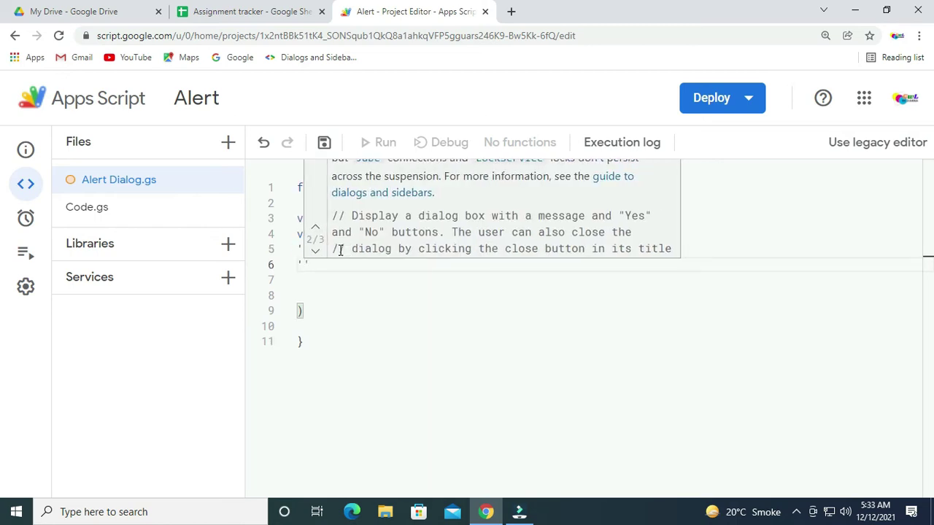
{"action": "type", "text": "Are "}
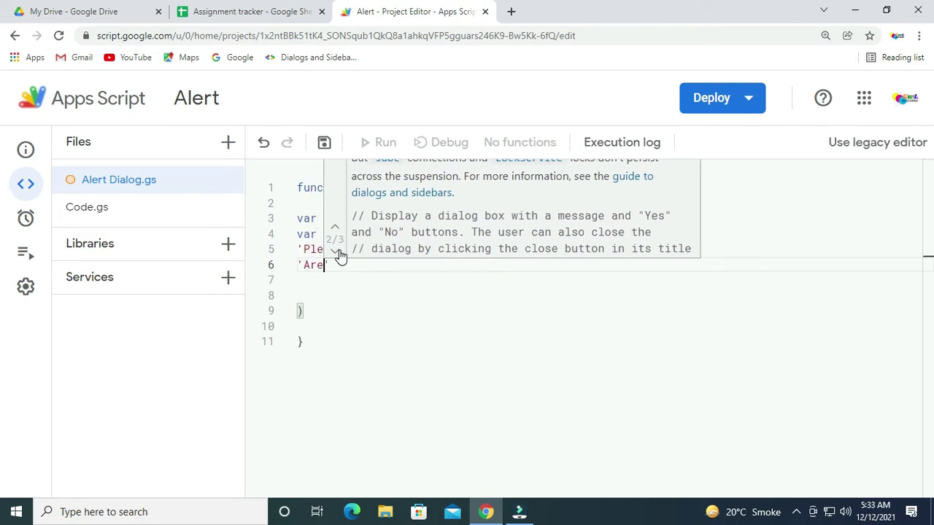
{"action": "type", "text": "you "}
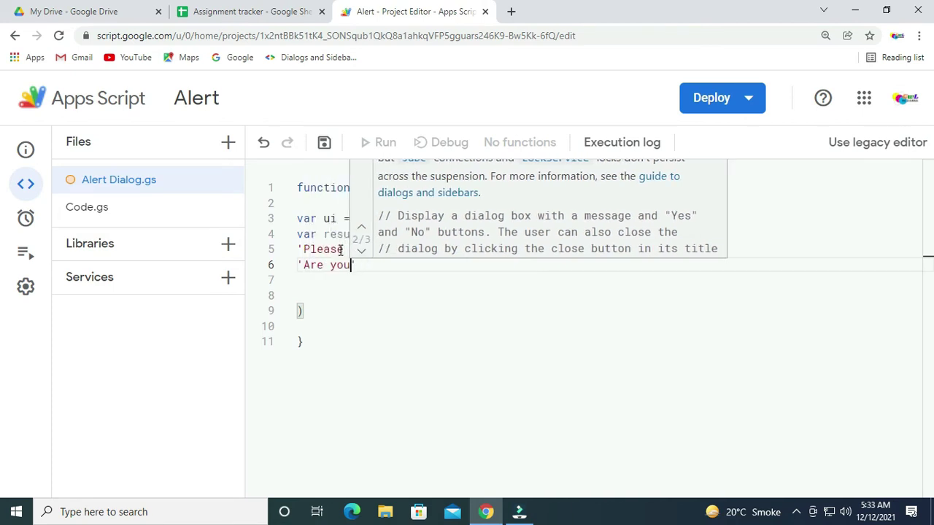
{"action": "type", "text": "sure"}
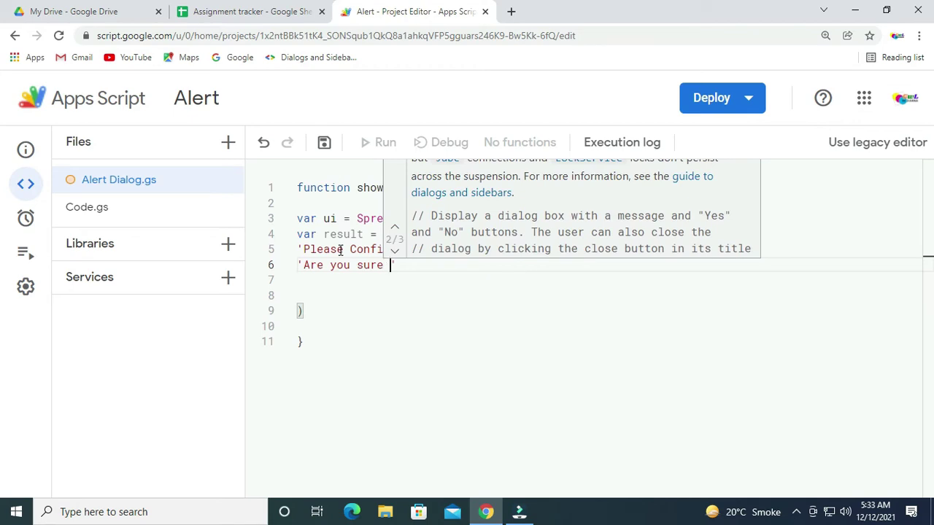
{"action": "type", "text": " you "}
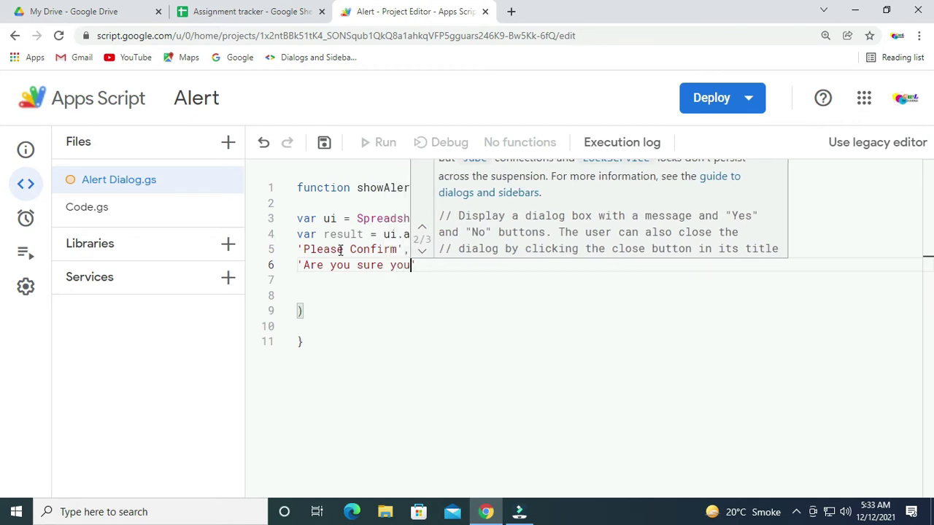
{"action": "type", "text": "want to continue"}
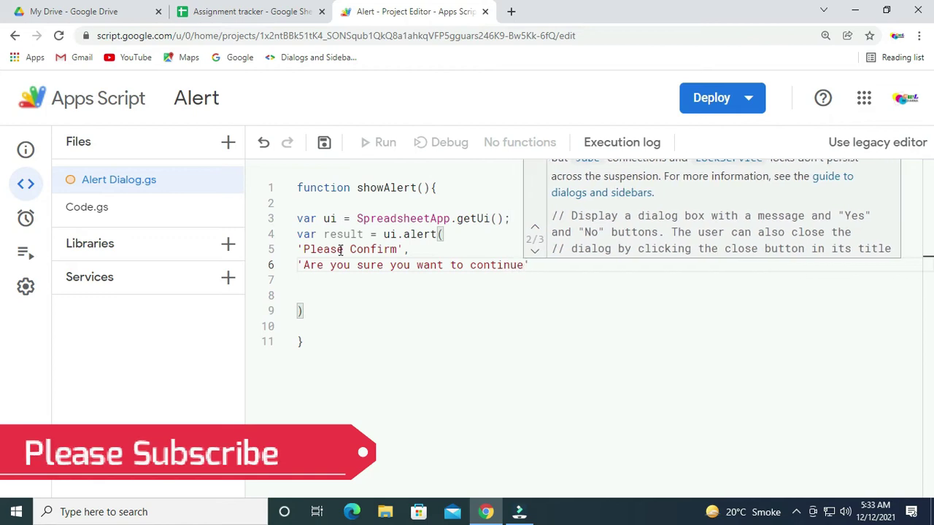
{"action": "type", "text": "?"}
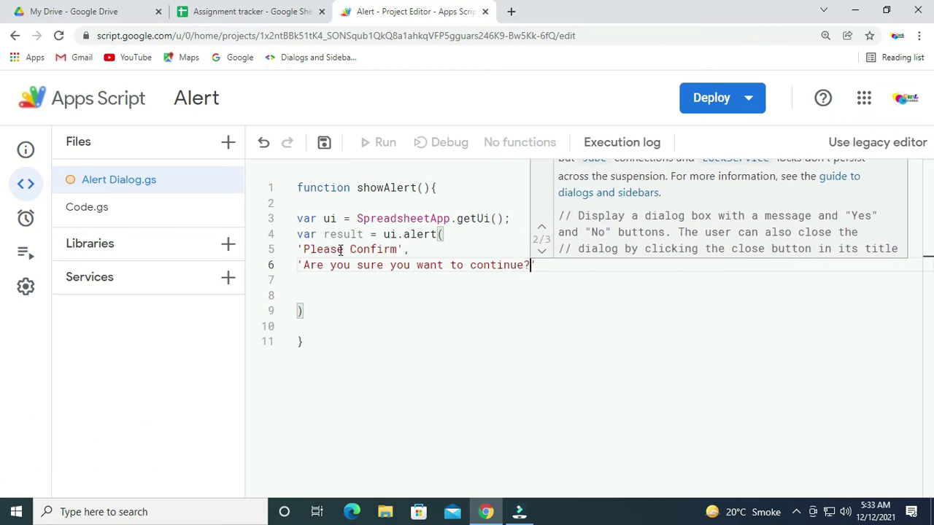
{"action": "type", "text": "'"}
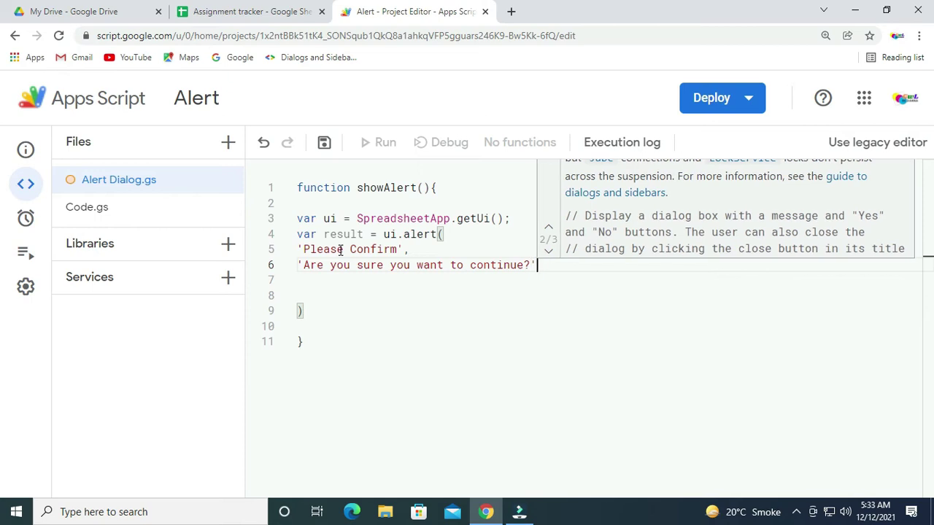
{"action": "type", "text": ","}
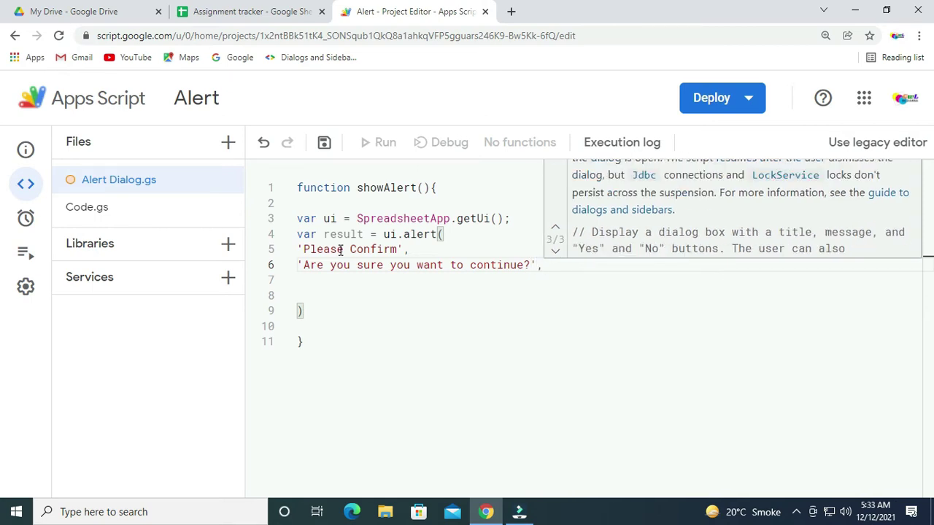
- Add ui.ButtonSet.YES_NO as the buttons argument and close the alert call
{"action": "key", "text": "Return"}
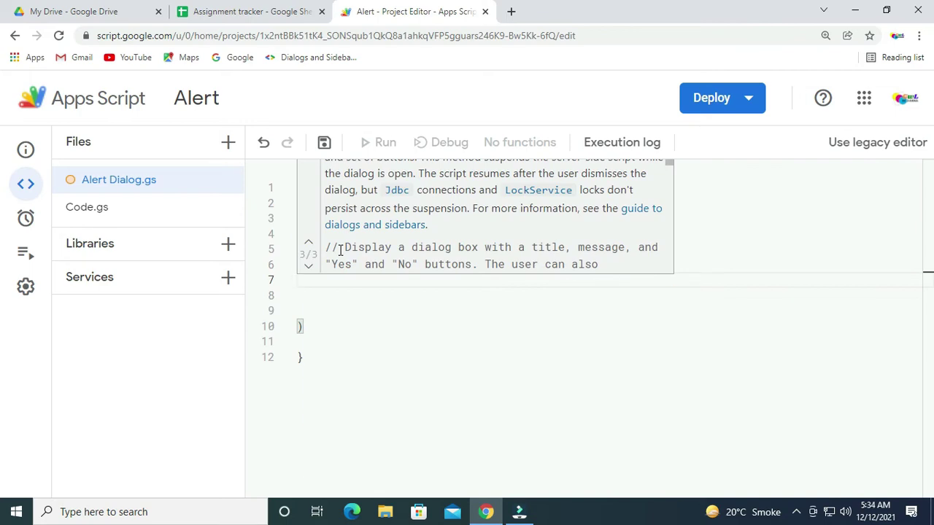
{"action": "type", "text": "ui"}
{"action": "key", "text": "Escape"}
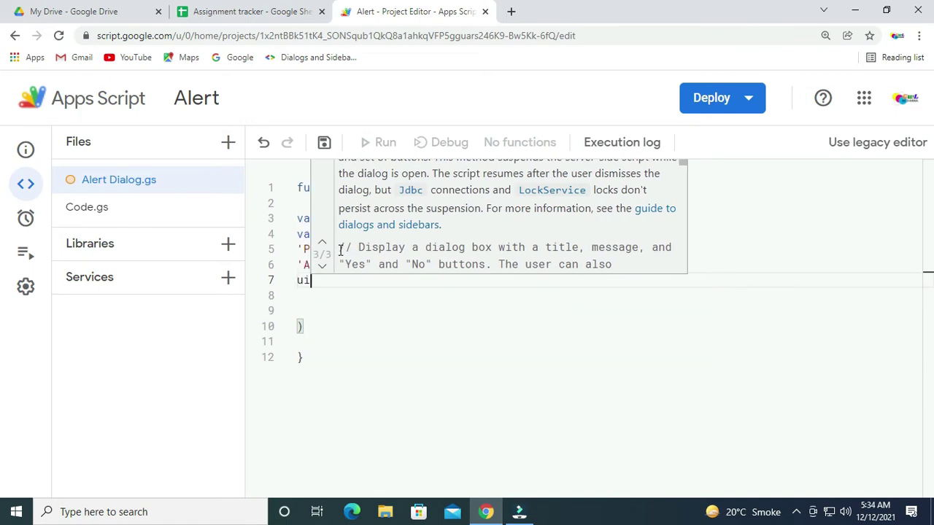
{"action": "type", "text": "."}
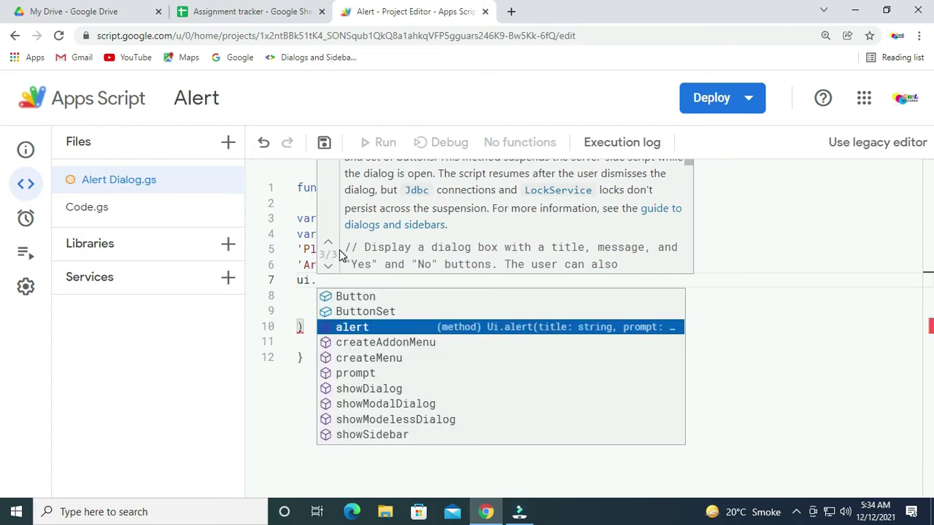
{"action": "type", "text": "b"}
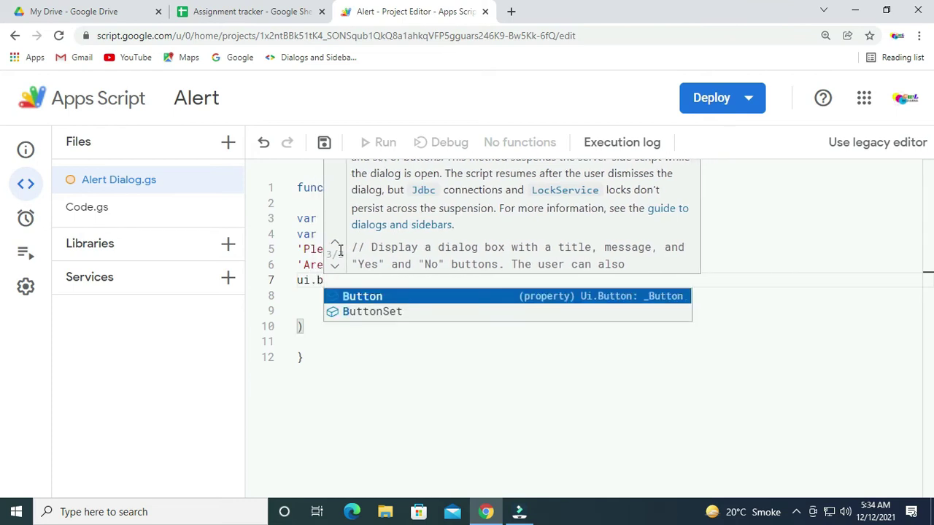
{"action": "key", "text": "Down"}
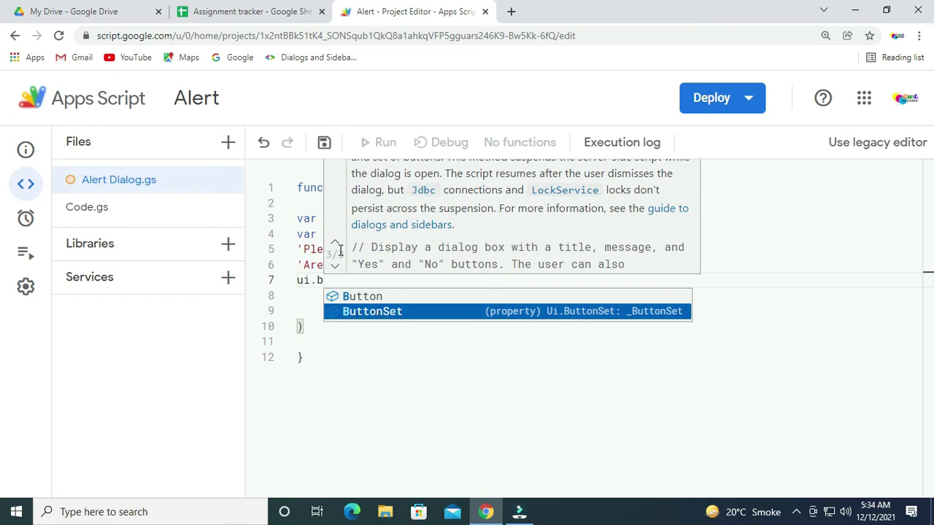
{"action": "key", "text": "Return"}
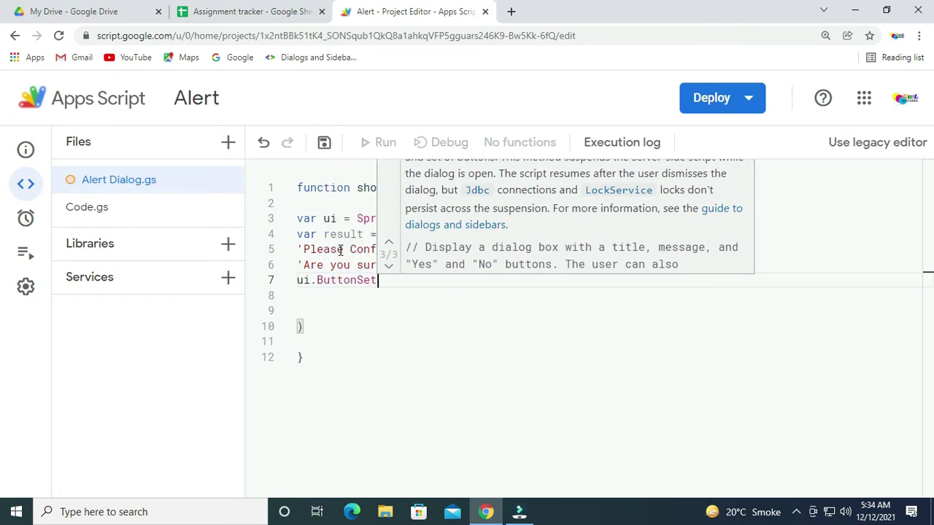
{"action": "type", "text": "."}
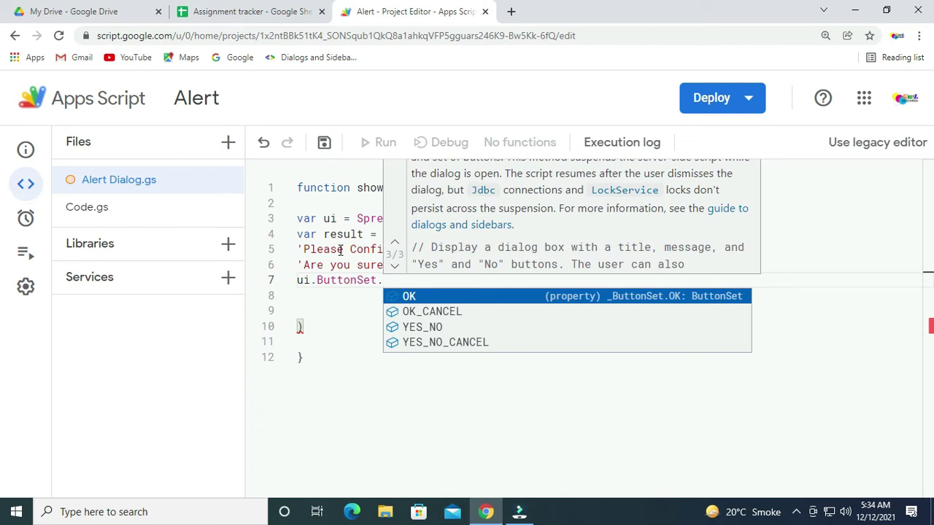
{"action": "key", "text": "Down"}
{"action": "key", "text": "Down"}
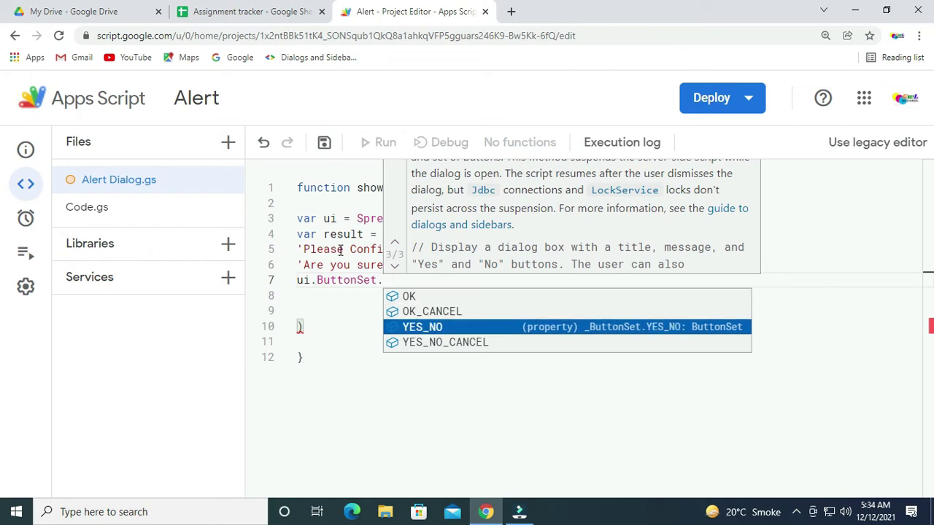
{"action": "key", "text": "Return"}
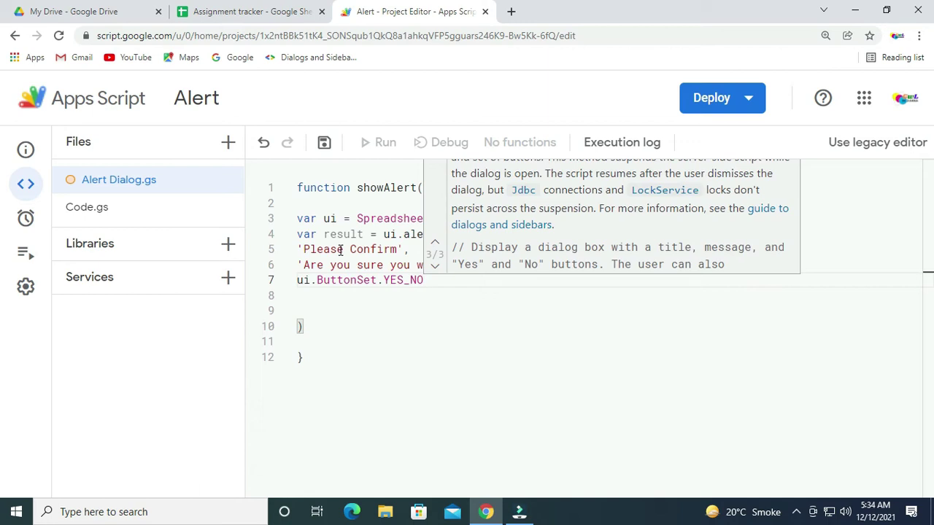
{"action": "type", "text": ")"}
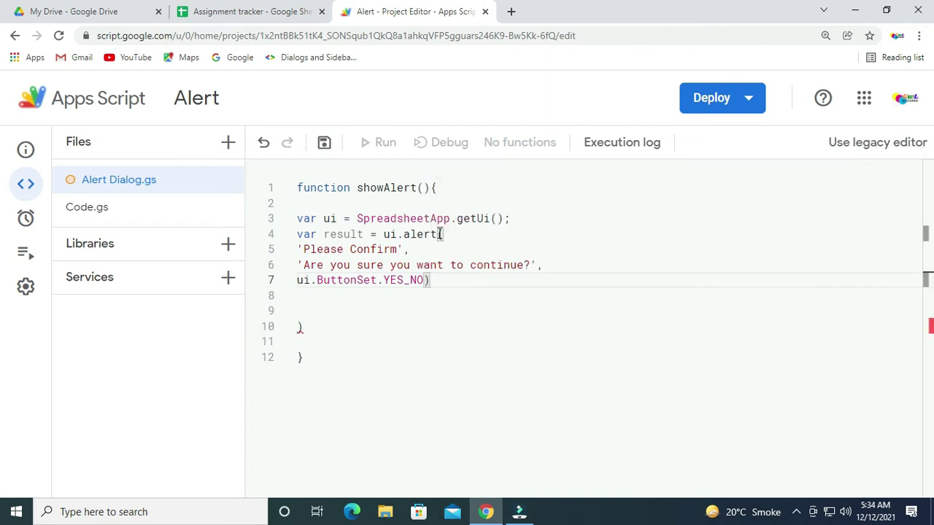
{"action": "type", "text": ";;"}
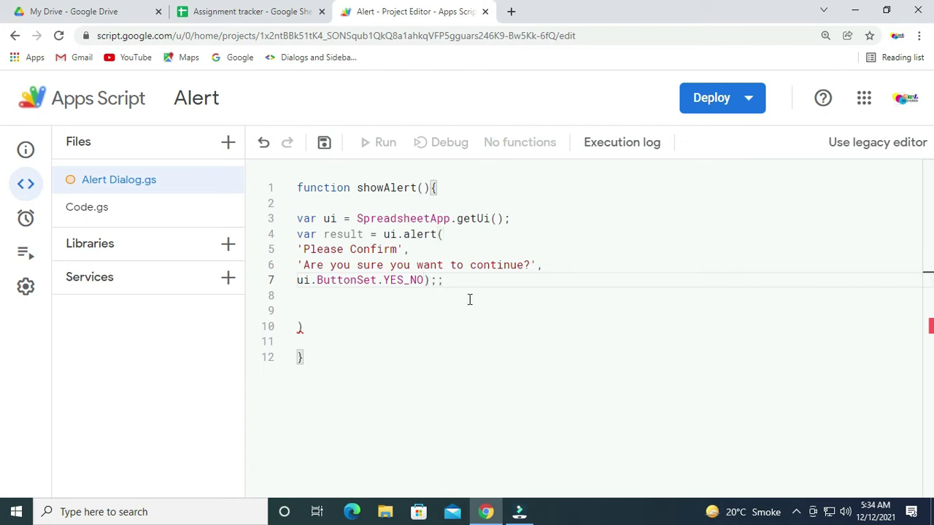
- Remove the duplicate semicolon after the alert call and add a blank line below
{"action": "key", "text": "Return"}
{"action": "key", "text": "Return"}
{"action": "key", "text": "Up"}
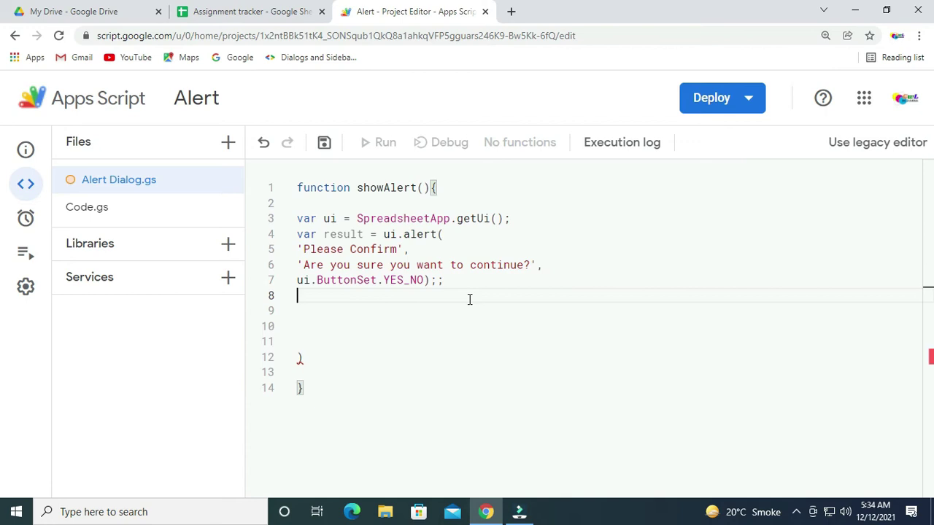
{"action": "key", "text": "Left"}
{"action": "key", "text": "BackSpace"}
{"action": "key", "text": "Down"}
{"action": "key", "text": "Left"}
{"action": "key", "text": "Down"}
{"action": "key", "text": "Down"}
- Write the condition if(result==ui.Button.YES) using autocomplete for result, Button and YES
{"action": "type", "text": "if"}
{"action": "key", "text": "Escape"}
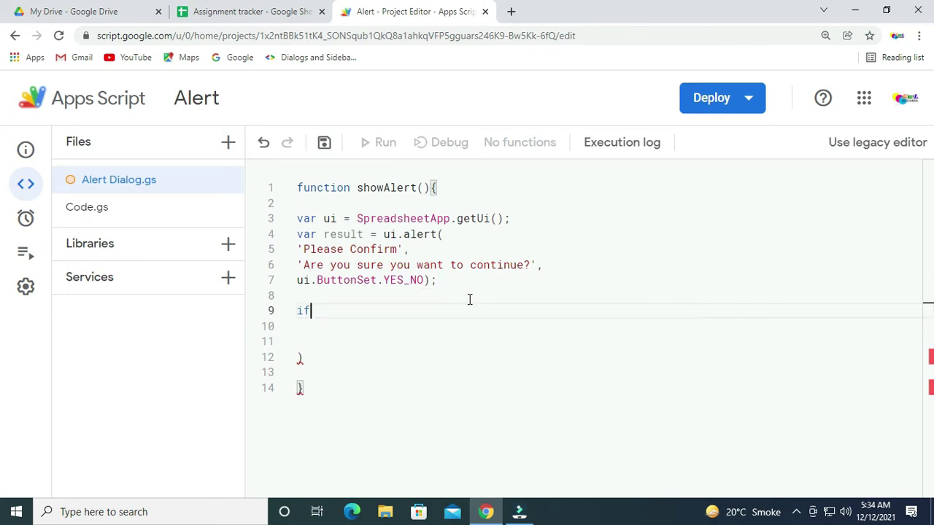
{"action": "type", "text": "("}
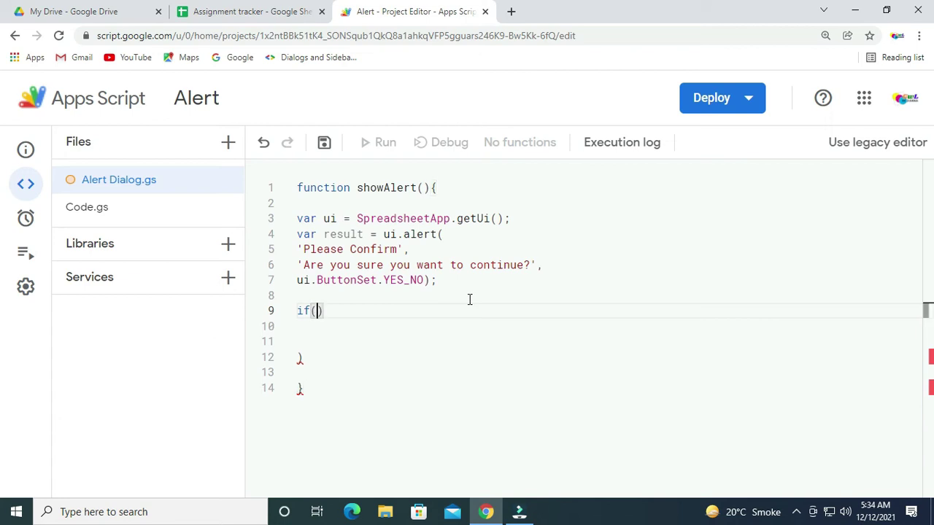
{"action": "type", "text": "res"}
{"action": "key", "text": "Return"}
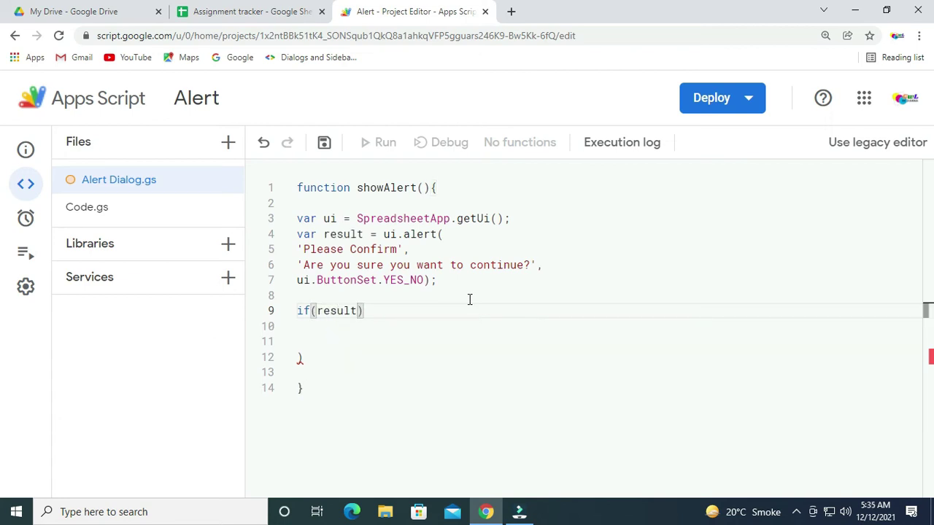
{"action": "type", "text": "=="}
{"action": "type", "text": "ui."}
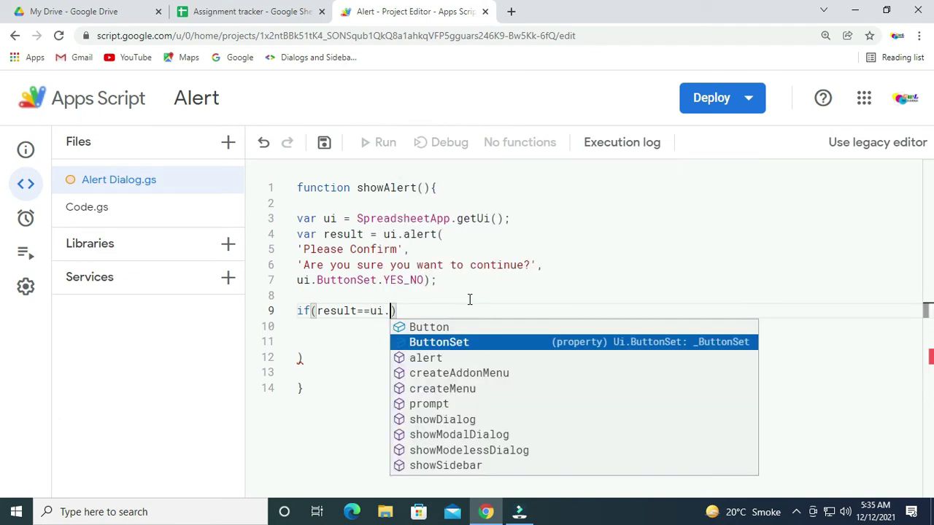
{"action": "type", "text": "bu"}
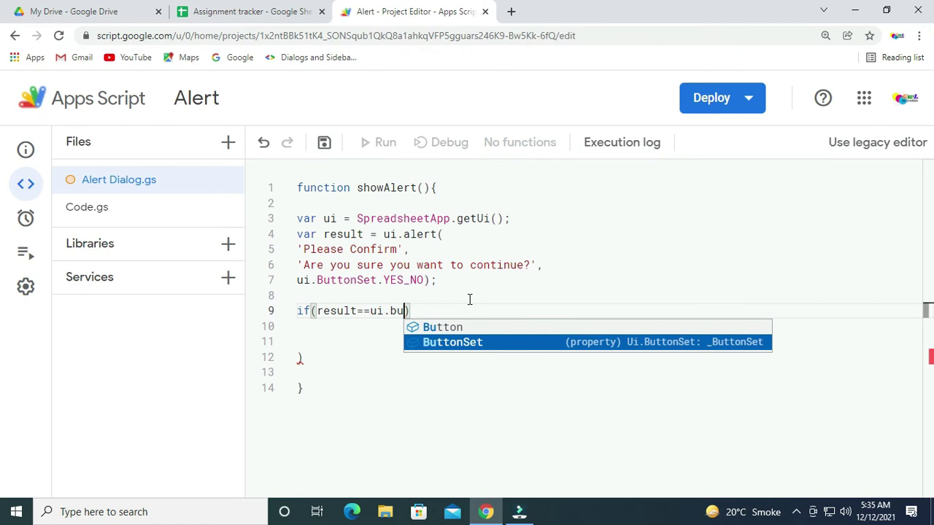
{"action": "key", "text": "Up"}
{"action": "key", "text": "Return"}
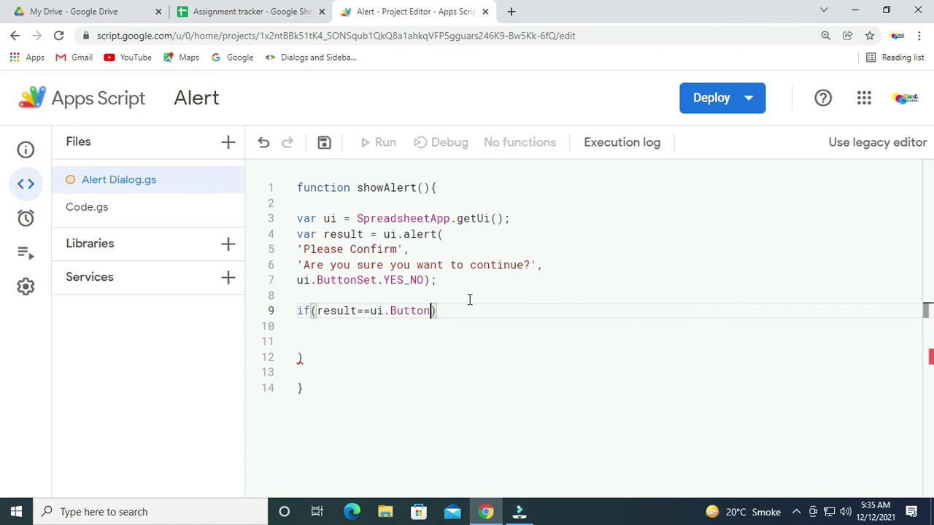
{"action": "type", "text": "."}
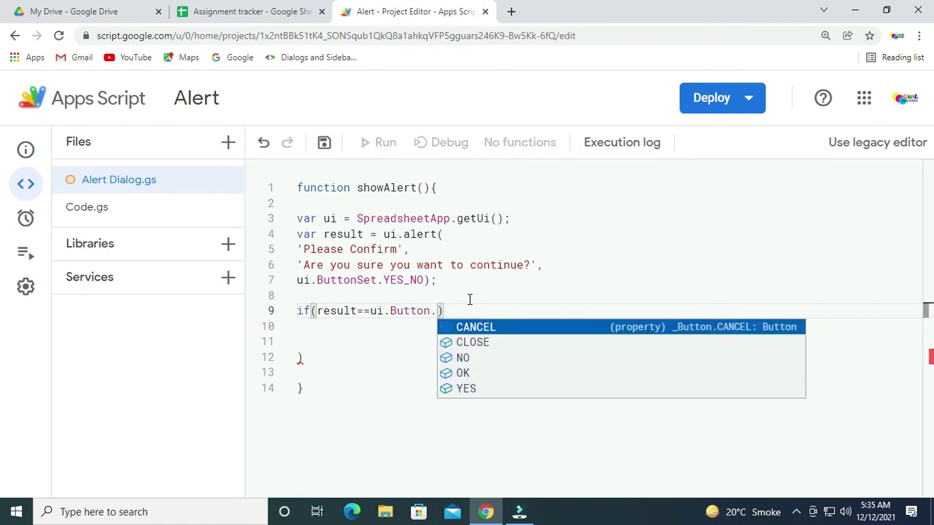
{"action": "key", "text": "Down"}
{"action": "key", "text": "Down"}
{"action": "key", "text": "Down"}
{"action": "key", "text": "Down"}
{"action": "key", "text": "Return"}
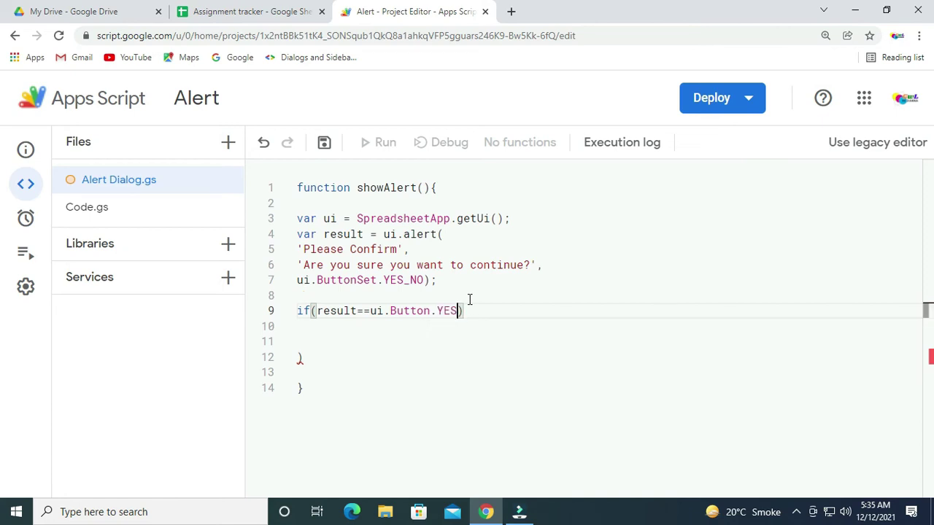
{"action": "key", "text": "Right"}
- Open the if block and call ui.alert('Confirmation received.'); inside it
{"action": "type", "text": "{"}
{"action": "key", "text": "Return"}
{"action": "key", "text": "Return"}
{"action": "key", "text": "Up"}
{"action": "key", "text": "Down"}
{"action": "key", "text": "Down"}
{"action": "key", "text": "Down"}
{"action": "key", "text": "Down"}
{"action": "key", "text": "Down"}
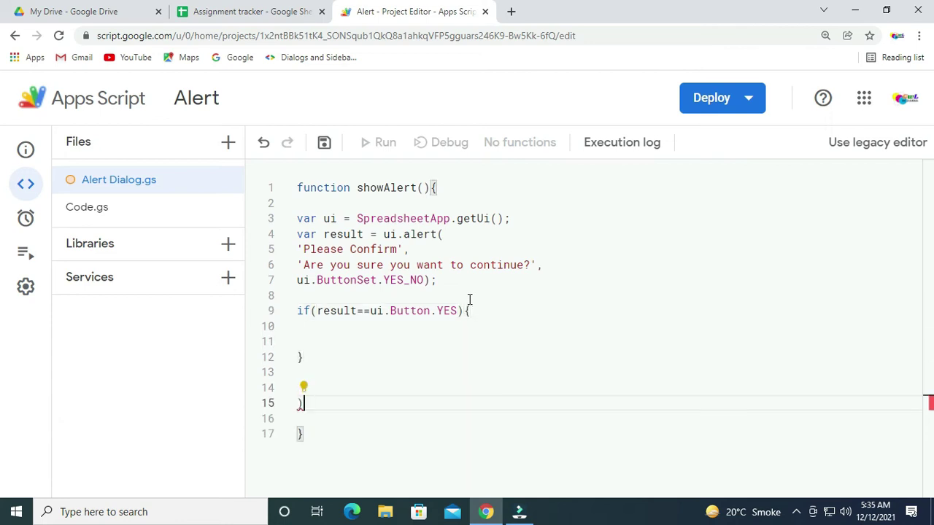
{"action": "key", "text": "BackSpace"}
{"action": "key", "text": "BackSpace"}
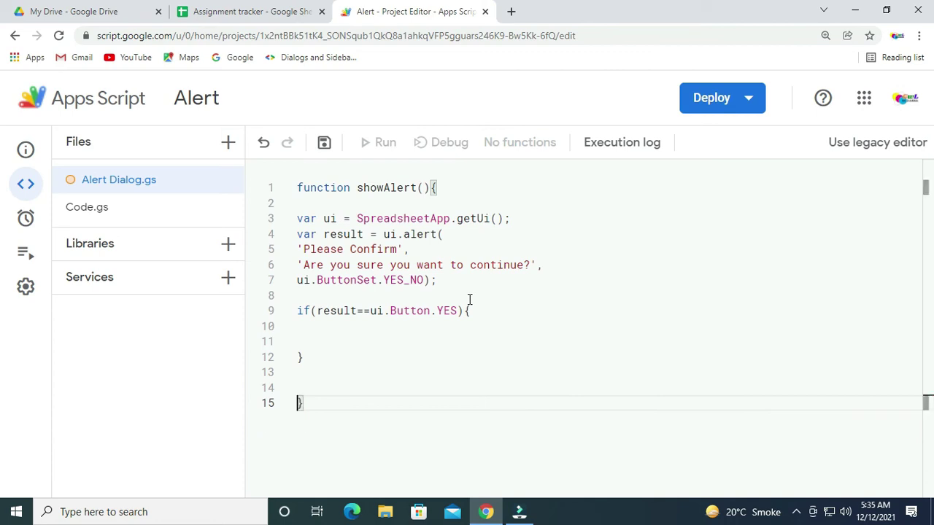
{"action": "key", "text": "BackSpace"}
{"action": "key", "text": "Up"}
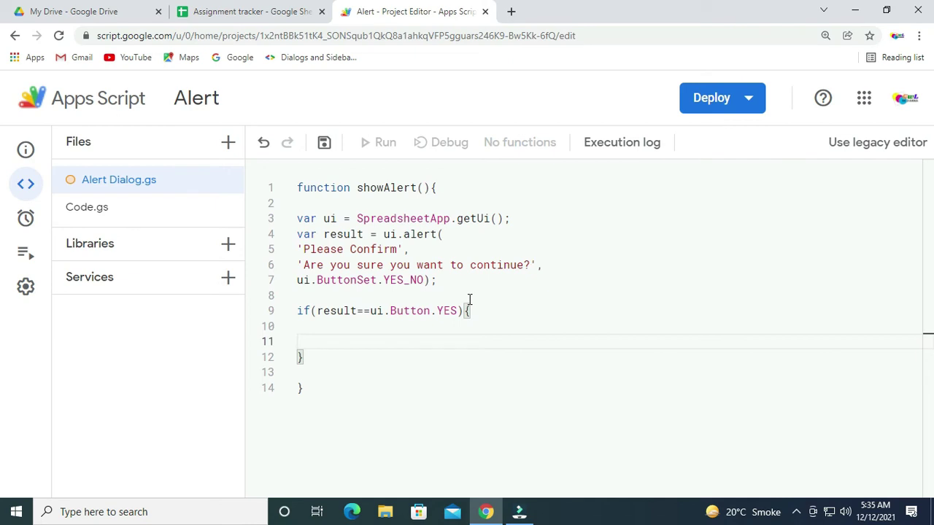
{"action": "type", "text": "ui."}
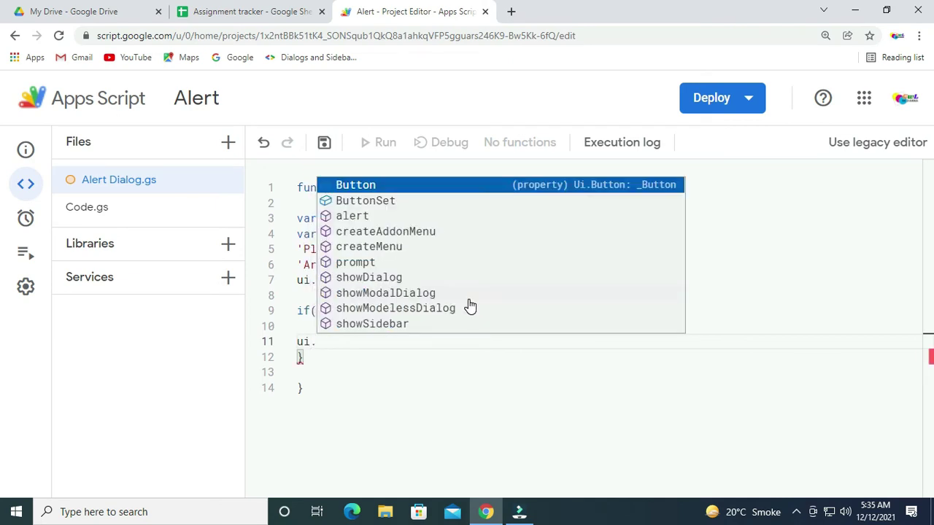
{"action": "type", "text": "al"}
{"action": "key", "text": "Return"}
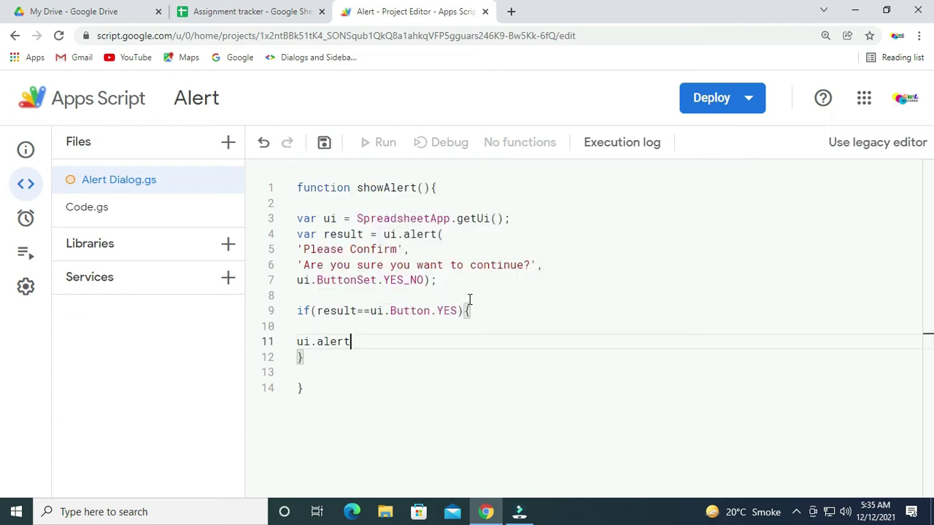
{"action": "type", "text": "("}
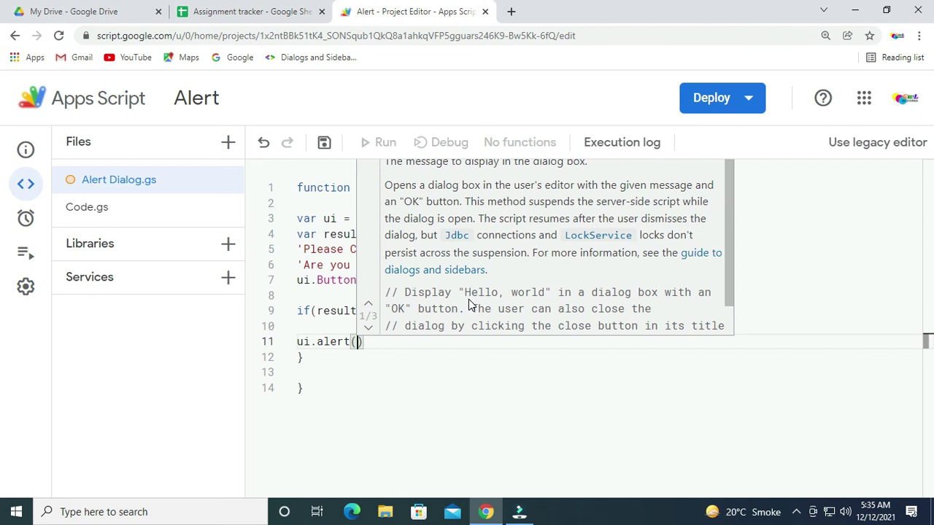
{"action": "type", "text": "'"}
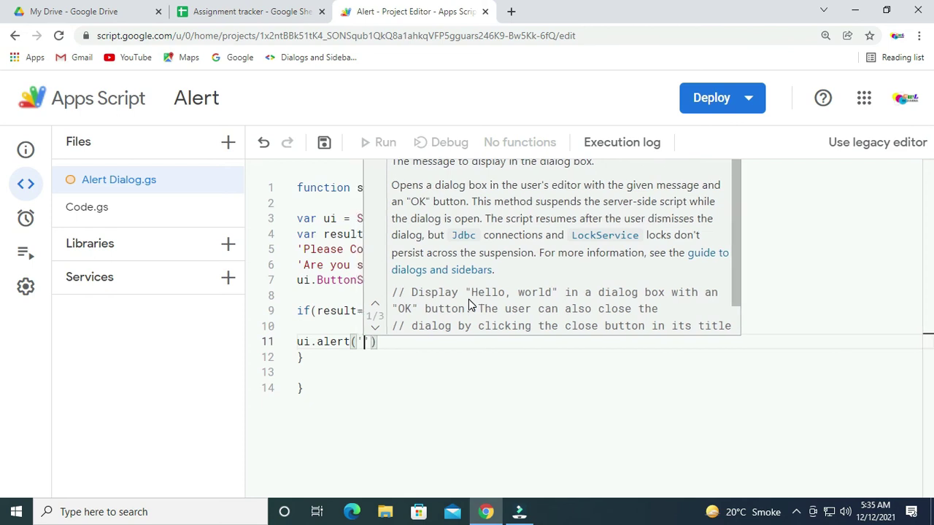
{"action": "type", "text": "Co"}
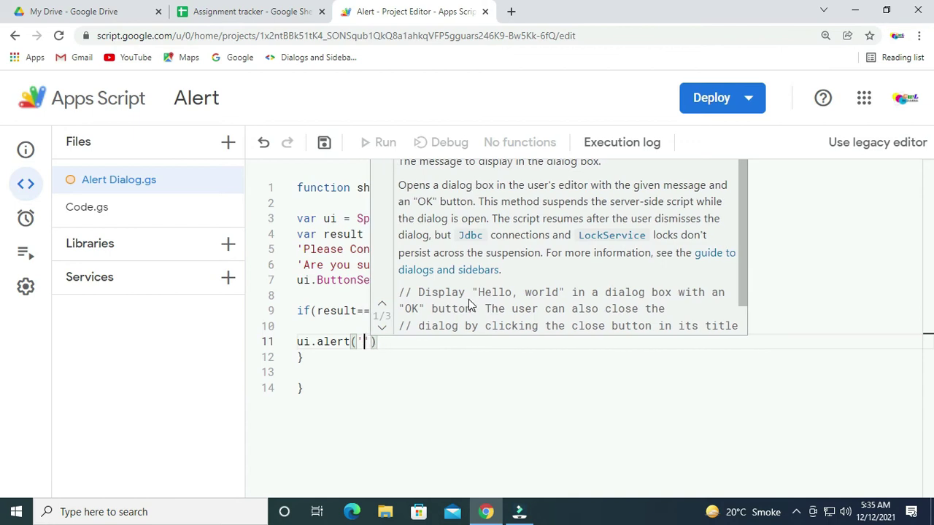
{"action": "type", "text": "nfirma"}
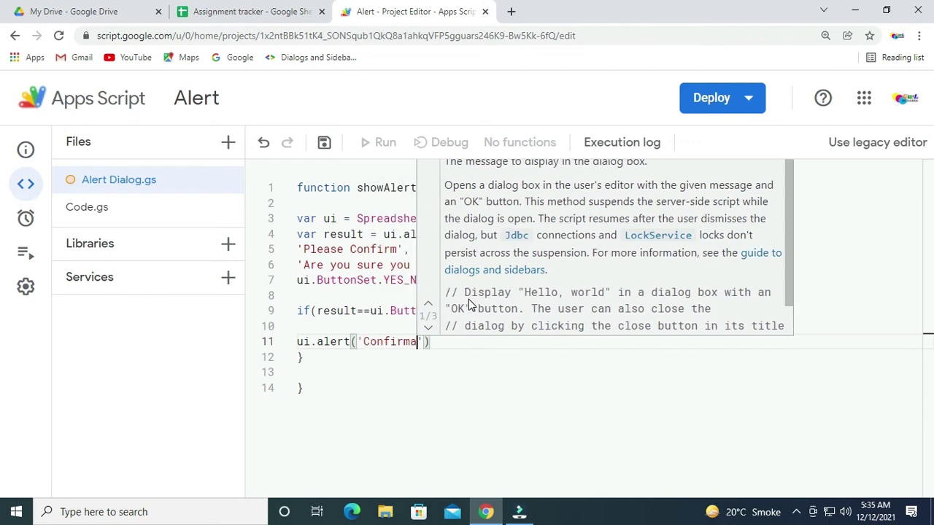
{"action": "type", "text": "tion"}
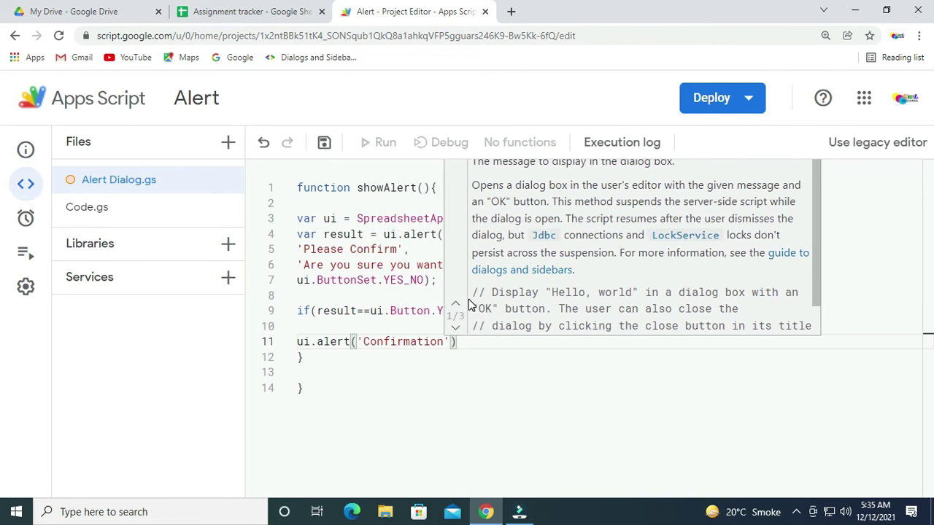
{"action": "type", "text": " received"}
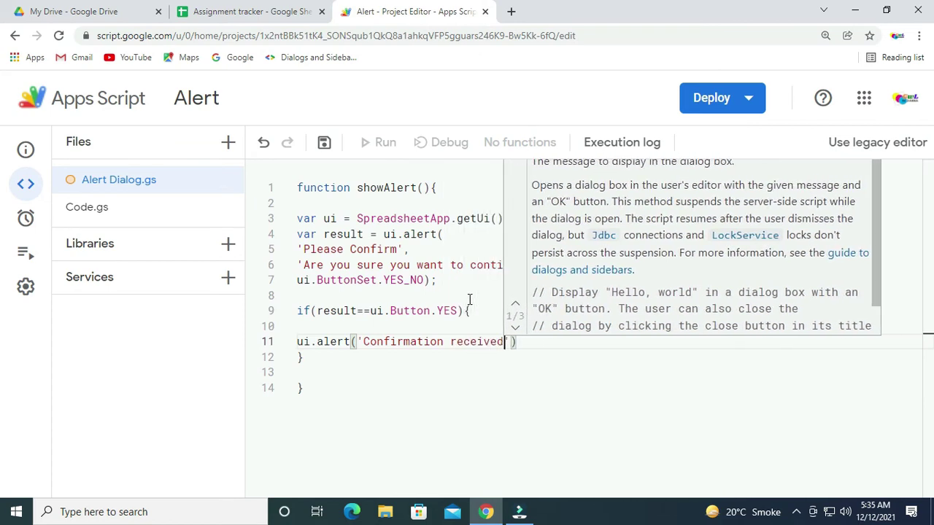
{"action": "type", "text": ".'"}
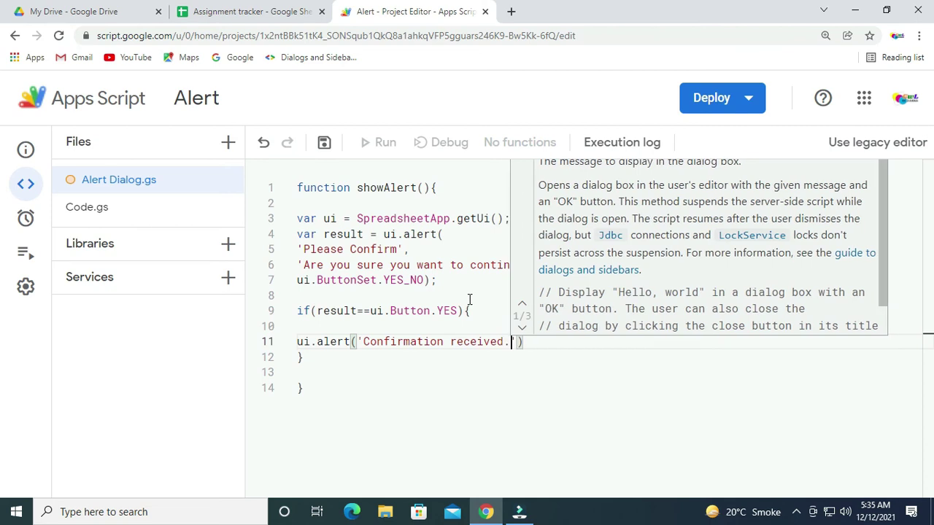
{"action": "type", "text": ");"}
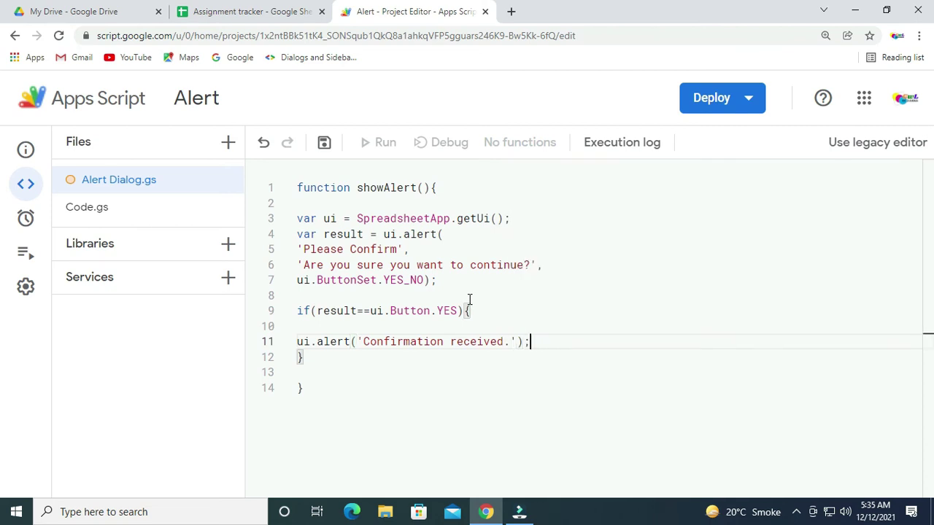
- Close the if block with a brace on its own line
{"action": "key", "text": "Return"}
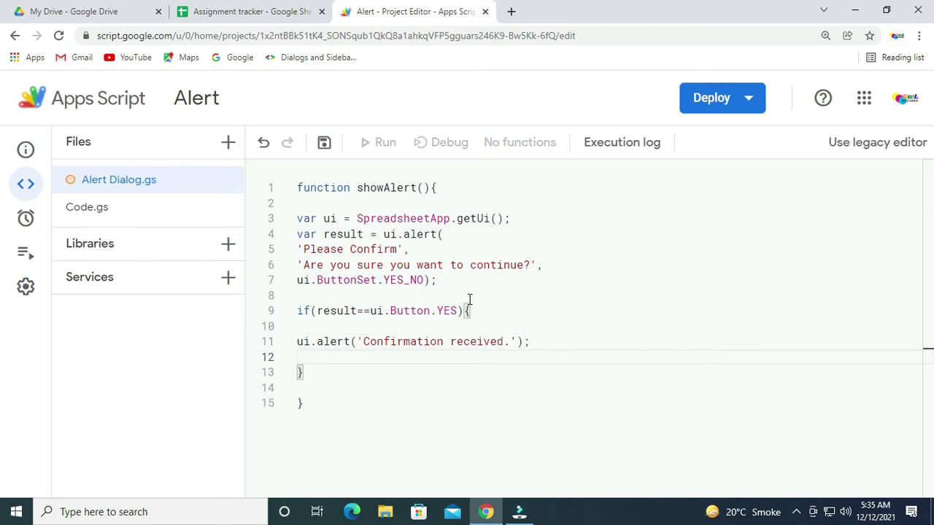
{"action": "type", "text": "}"}
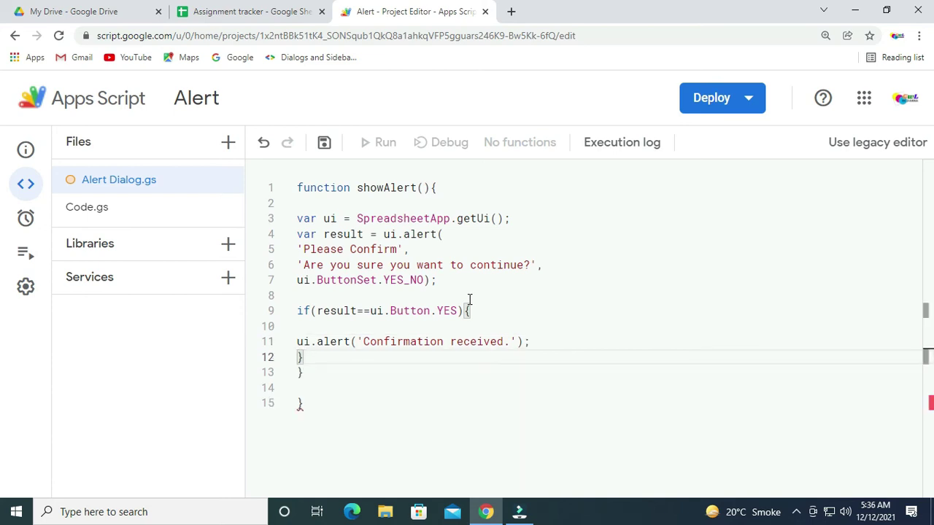
{"action": "key", "text": "Return"}
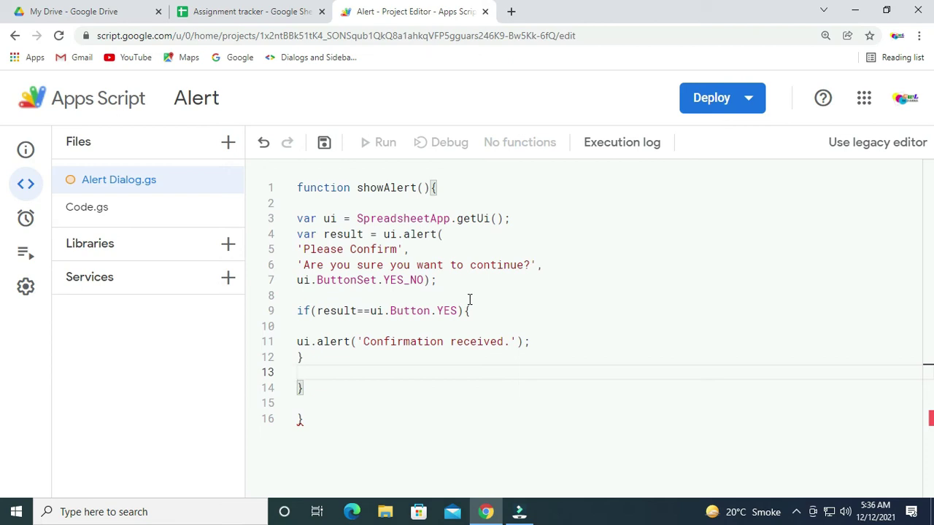
- Add an else block calling ui.alert('Permission Denied.'); with the misplaced semicolon fixed
{"action": "type", "text": "els"}
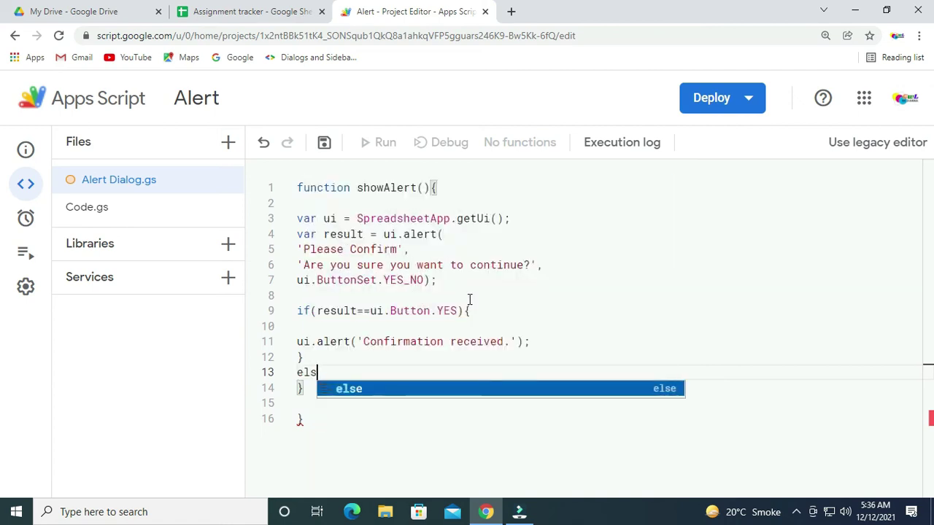
{"action": "type", "text": "e"}
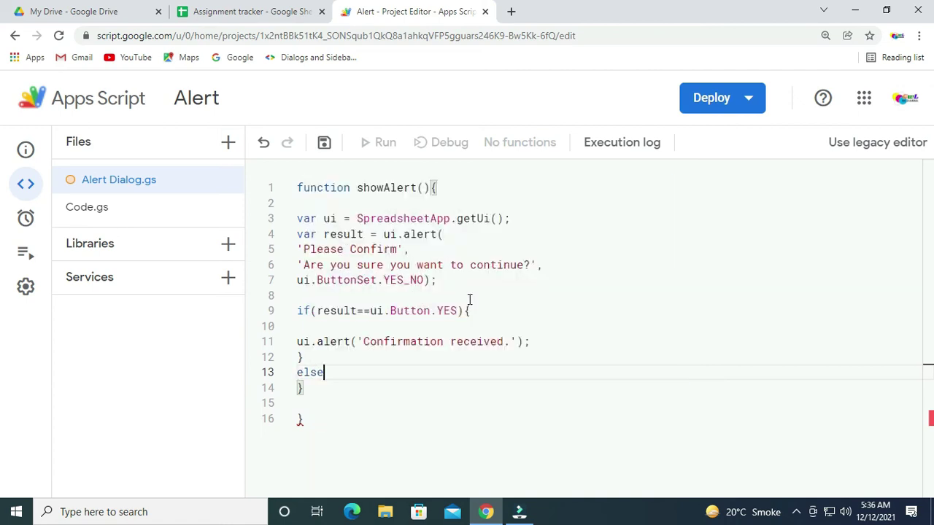
{"action": "type", "text": "{"}
{"action": "key", "text": "Return"}
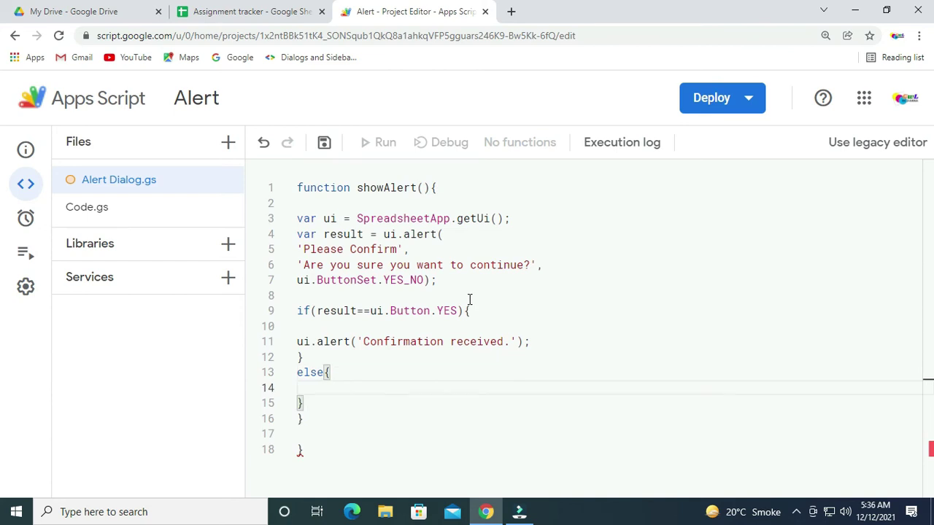
{"action": "type", "text": "ui"}
{"action": "key", "text": "BackSpace"}
{"action": "type", "text": "i"}
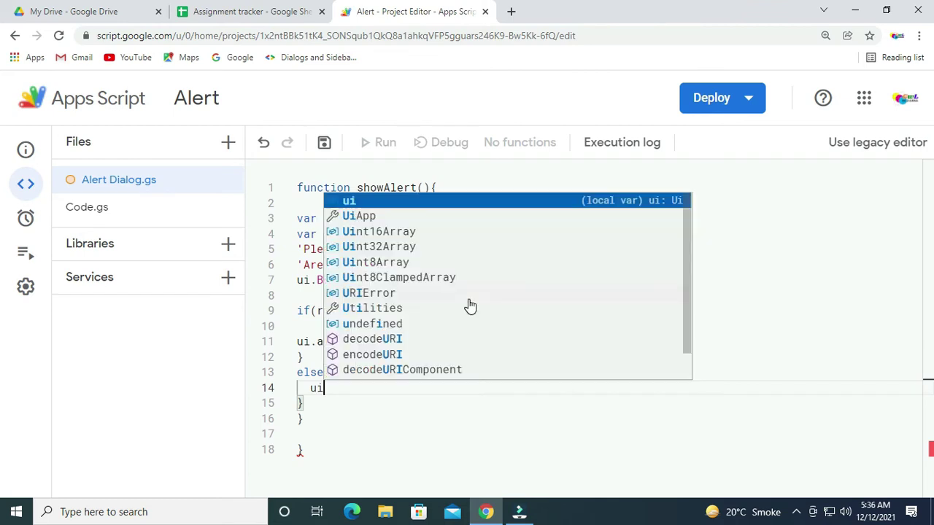
{"action": "type", "text": "."}
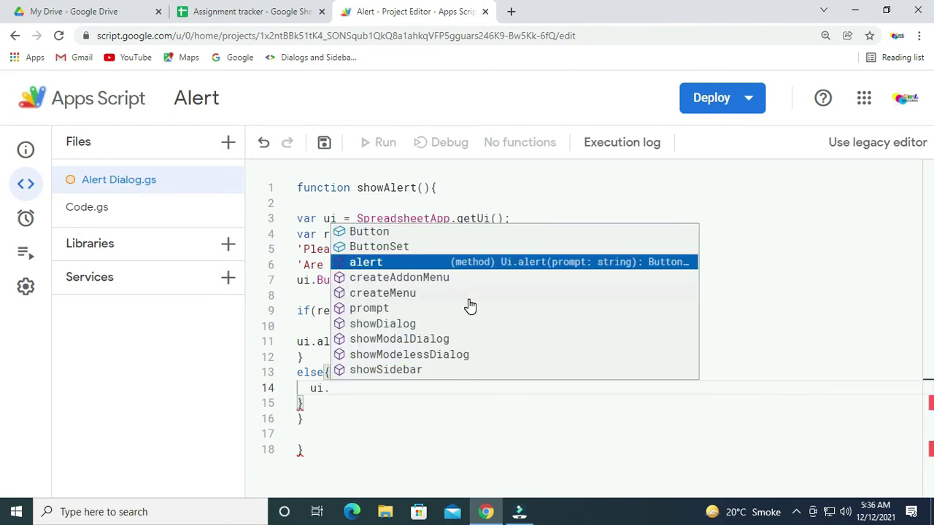
{"action": "type", "text": "alert"}
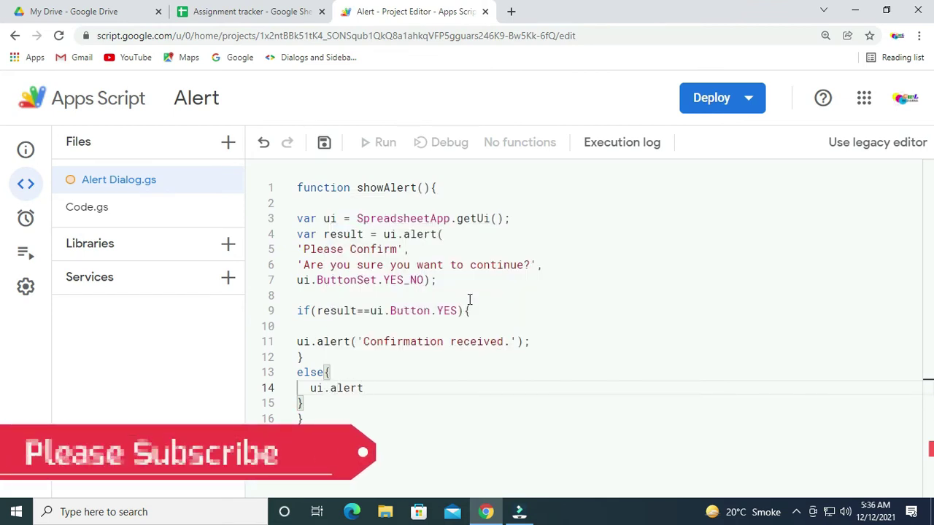
{"action": "type", "text": "('"}
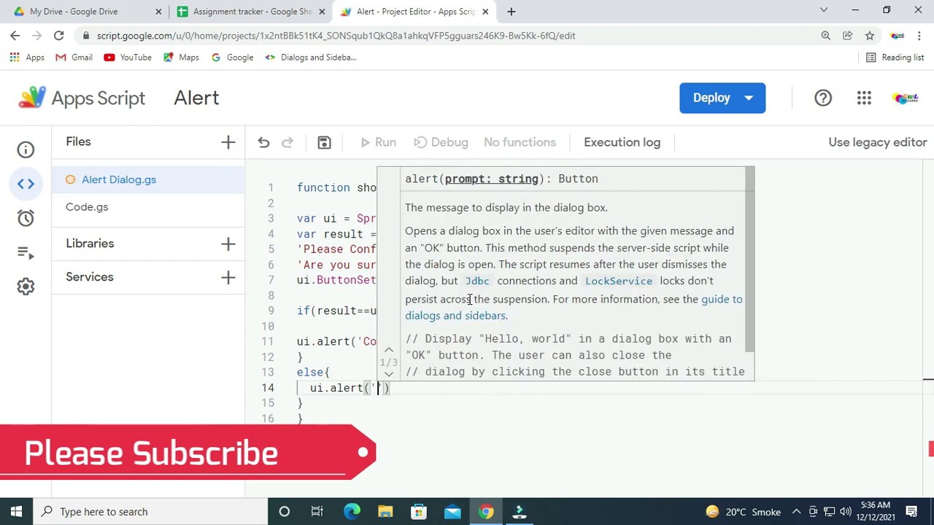
{"action": "type", "text": "Permission "}
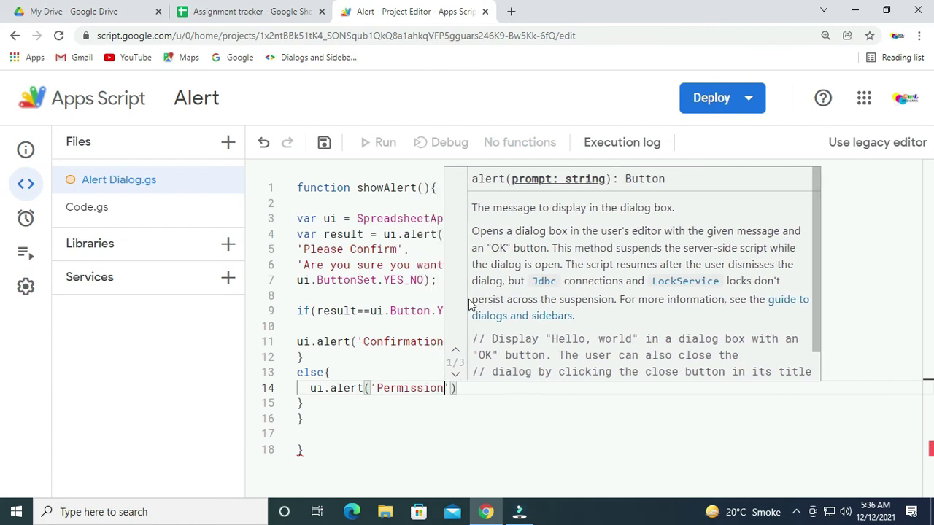
{"action": "type", "text": "Denied"}
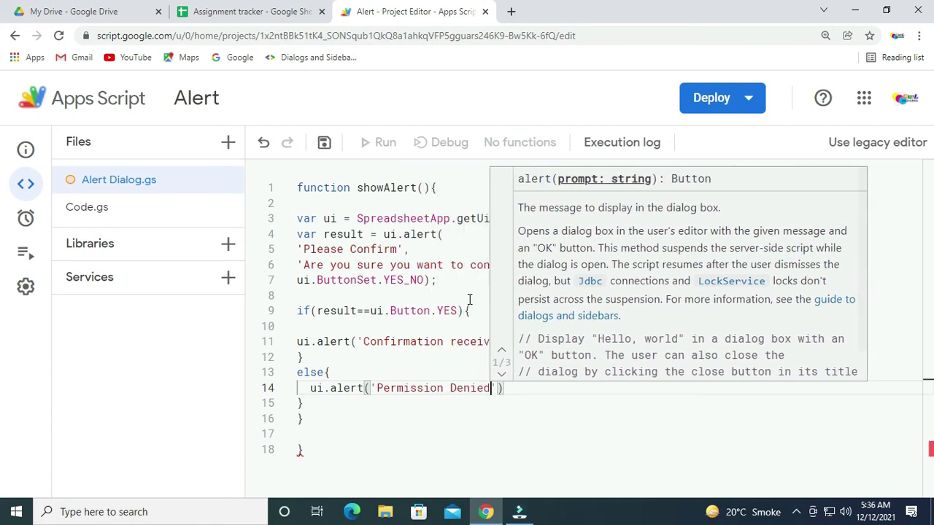
{"action": "type", "text": ".'"}
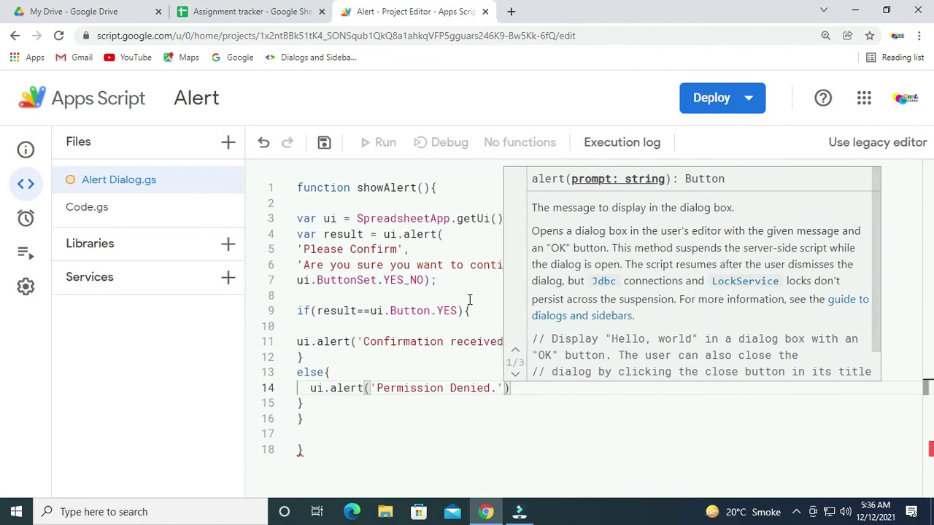
{"action": "type", "text": ";"}
{"action": "key", "text": "BackSpace"}
{"action": "type", "text": ";"}
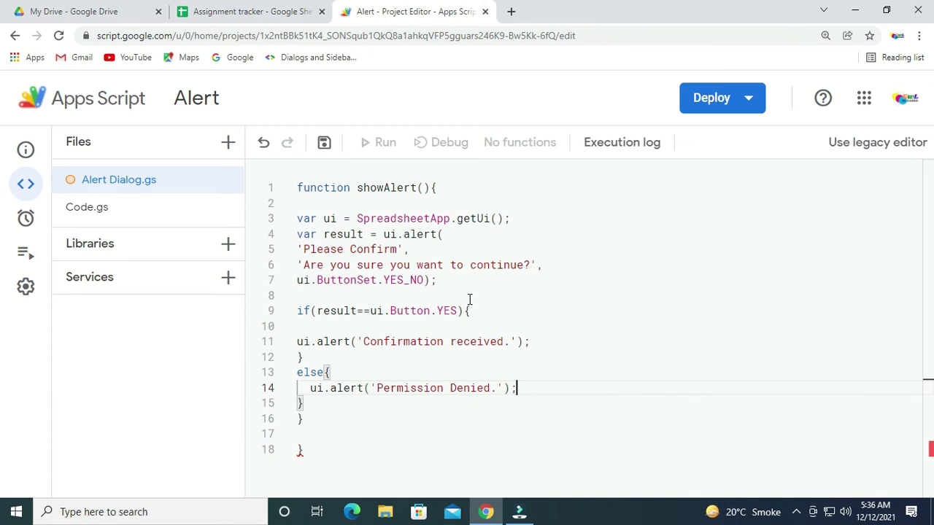
{"action": "key", "text": "Return"}
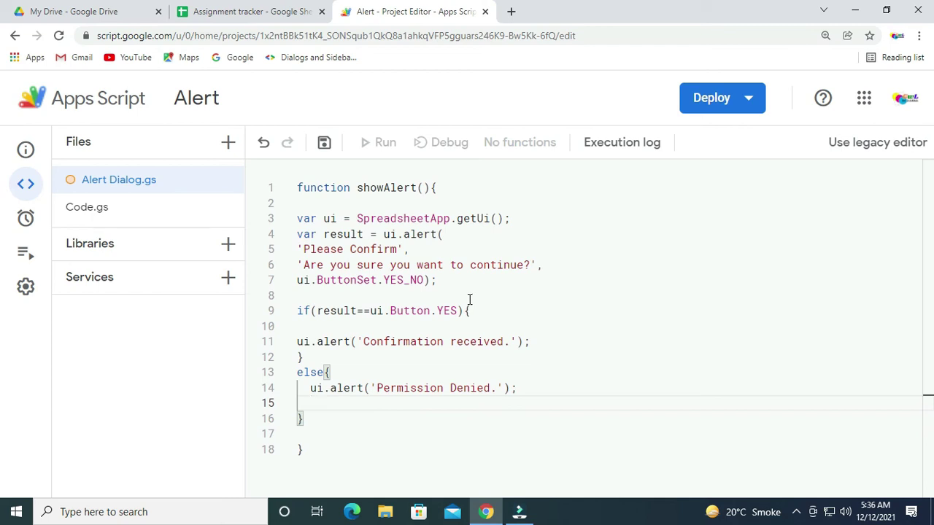
- Review the function's braces and the if/else block starting on line 9
{"action": "left_click", "coordinate": [436, 188]}
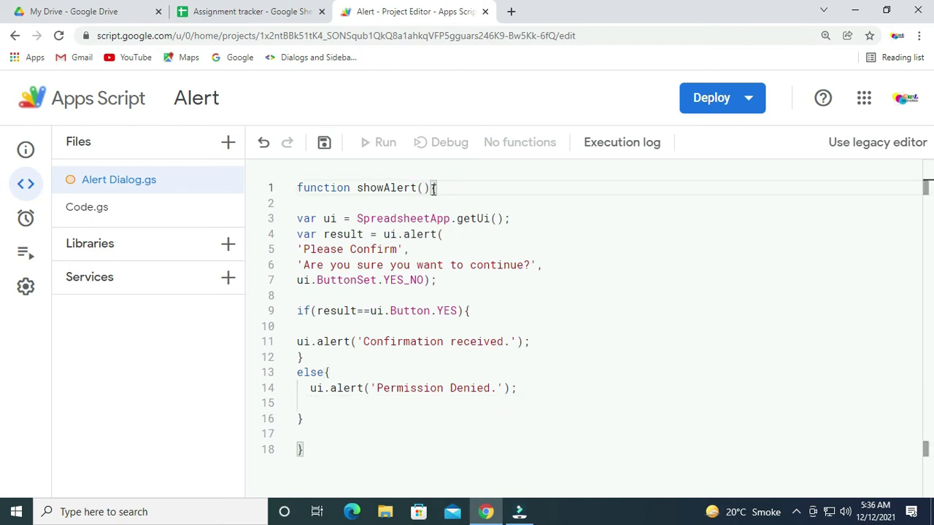
{"action": "left_click", "coordinate": [301, 419]}
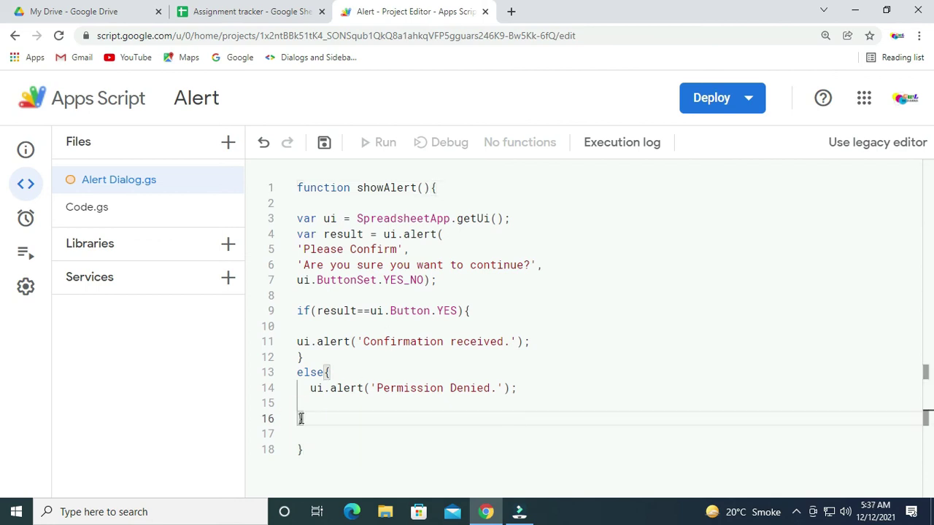
{"action": "left_click_drag", "start_coordinate": [301, 310], "coordinate": [428, 310]}
{"action": "key", "text": "shift+Up"}
{"action": "left_click_drag", "start_coordinate": [299, 357], "coordinate": [297, 341]}
{"action": "left_click", "coordinate": [298, 311]}
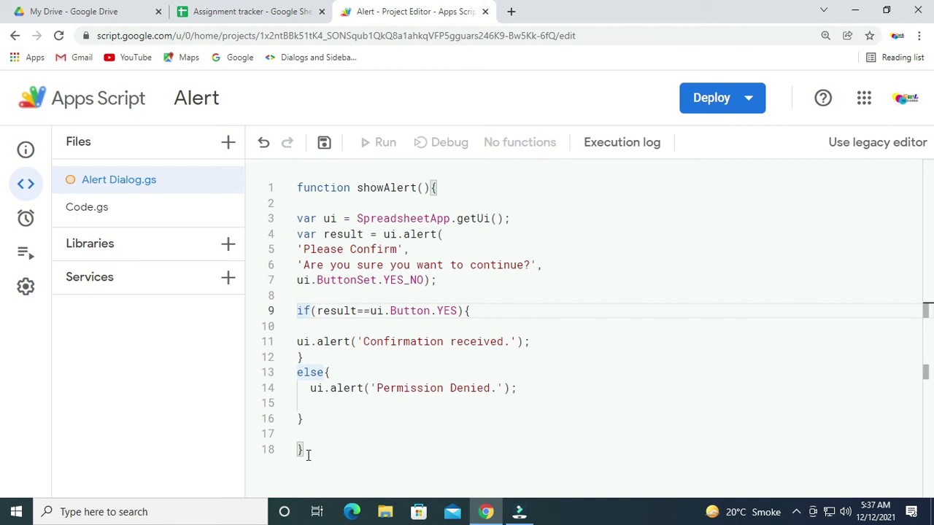
{"action": "left_click_drag", "start_coordinate": [304, 451], "coordinate": [297, 311]}
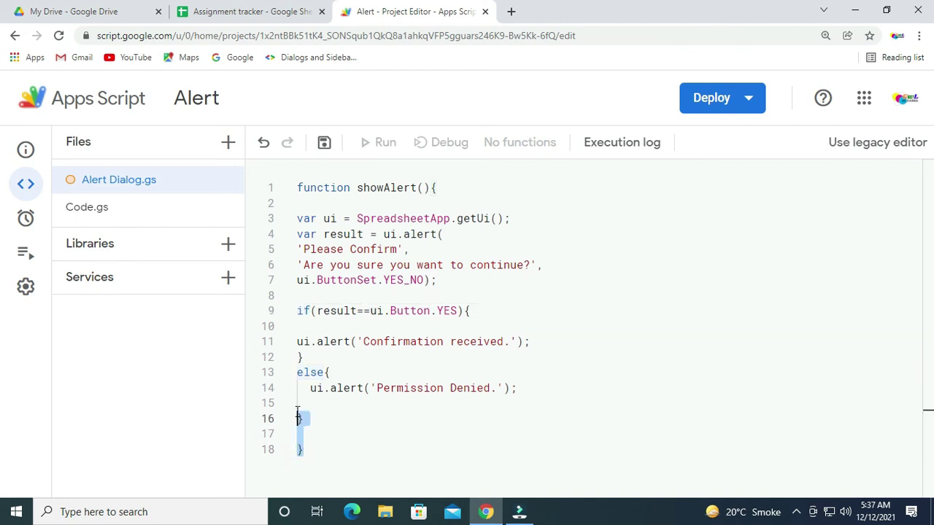
{"action": "left_click", "coordinate": [300, 314]}
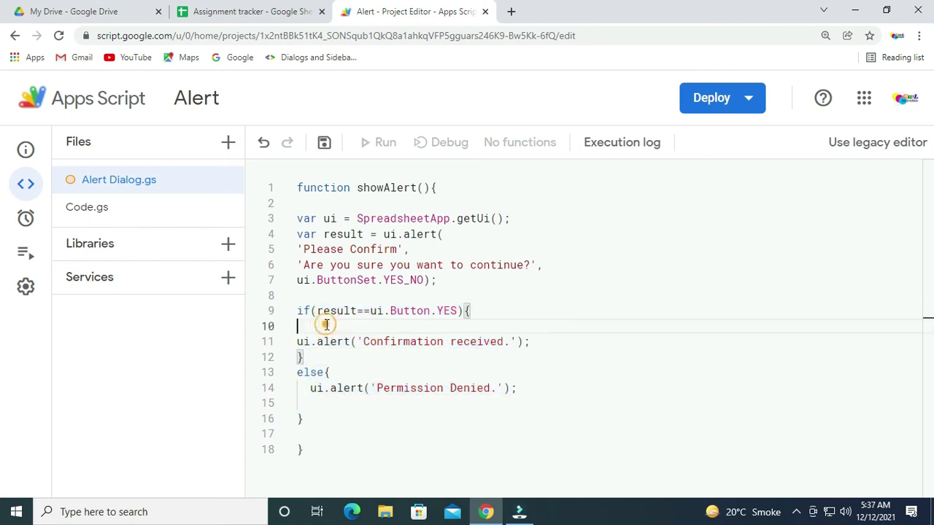
{"action": "left_click", "coordinate": [299, 311]}
{"action": "left_click_drag", "start_coordinate": [299, 310], "coordinate": [316, 311]}
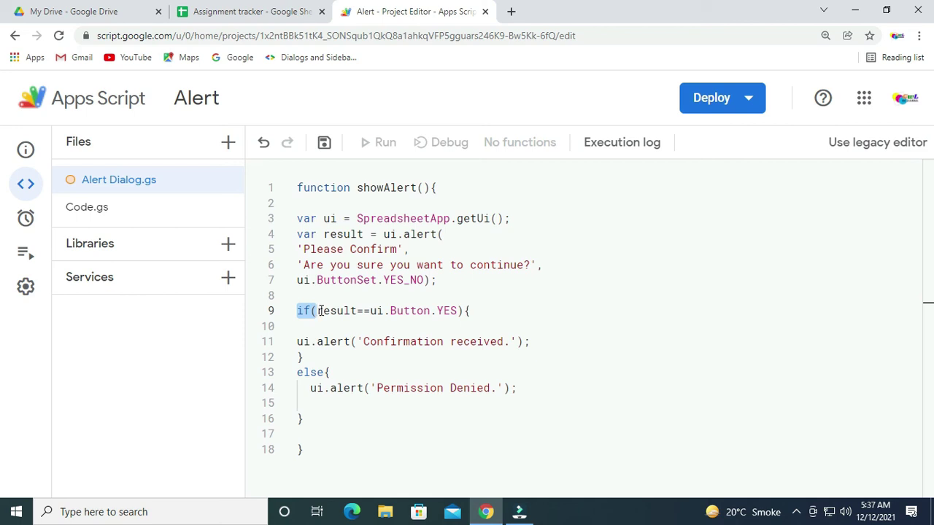
- Highlight the Button.YES condition, the else keyword and both alert messages
{"action": "double_click", "coordinate": [410, 312]}
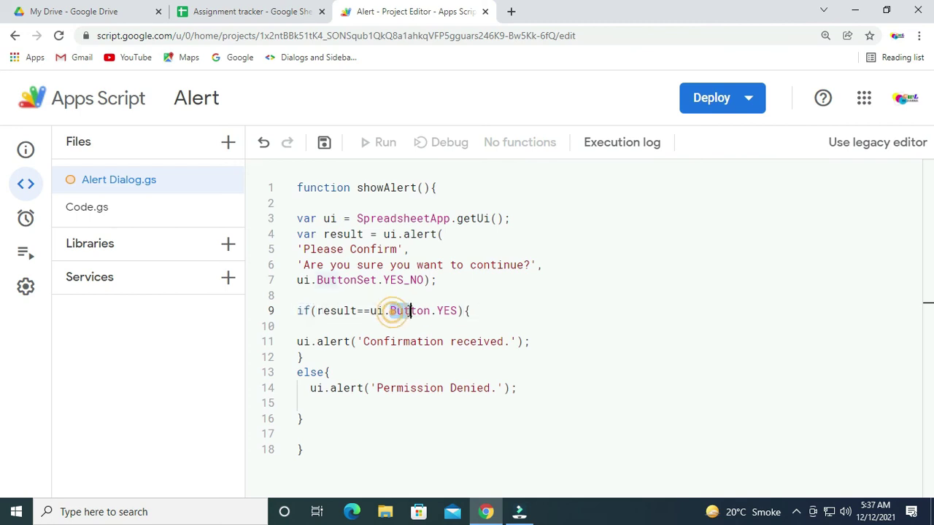
{"action": "left_click_drag", "start_coordinate": [363, 341], "coordinate": [297, 326]}
{"action": "left_click_drag", "start_coordinate": [457, 311], "coordinate": [409, 311]}
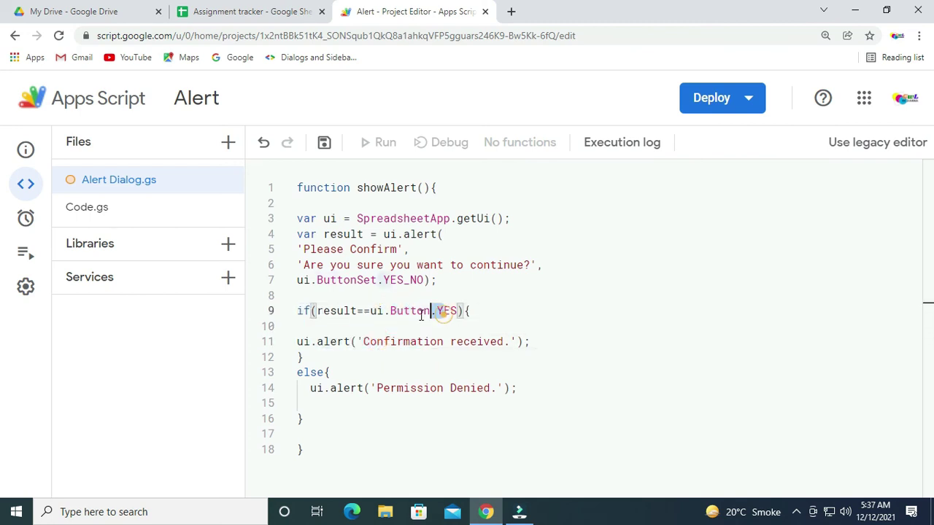
{"action": "mouse_move", "coordinate": [323, 372]}
{"action": "left_mouse_down"}
{"action": "mouse_move", "coordinate": [310, 372]}
{"action": "mouse_move", "coordinate": [493, 388]}
{"action": "left_mouse_up"}
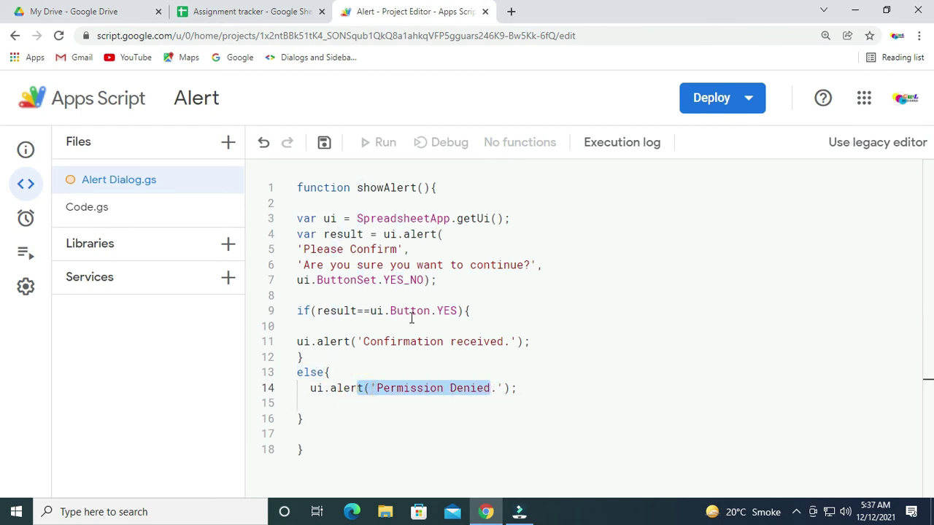
{"action": "left_click_drag", "start_coordinate": [370, 312], "coordinate": [417, 311]}
{"action": "left_click_drag", "start_coordinate": [364, 341], "coordinate": [417, 341]}
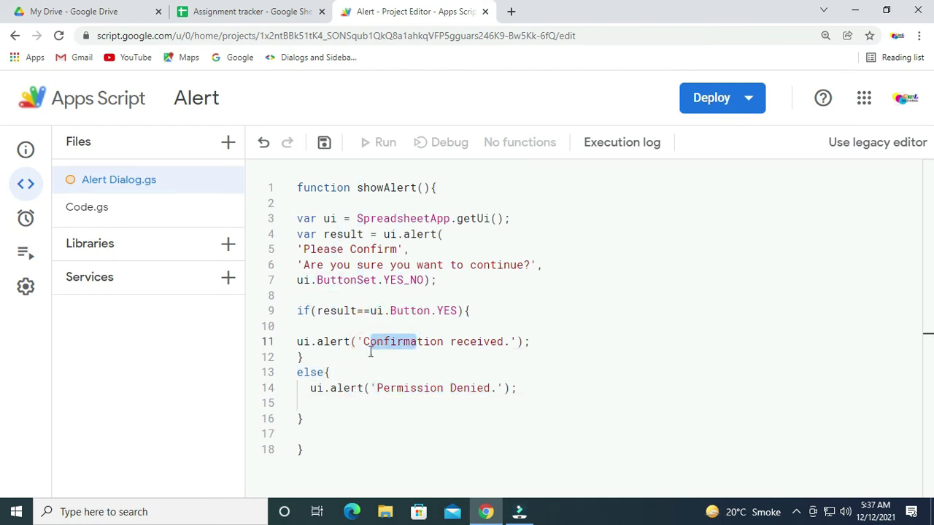
{"action": "left_click_drag", "start_coordinate": [343, 388], "coordinate": [471, 388]}
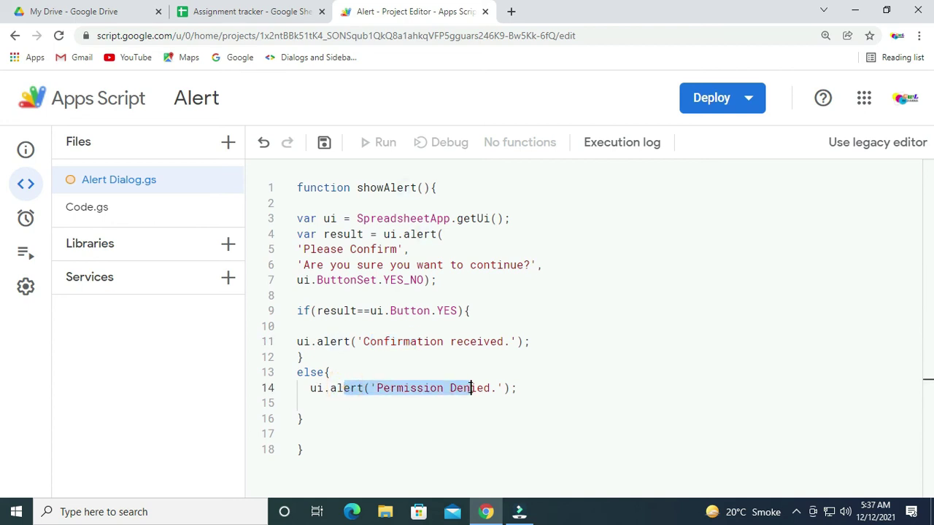
{"action": "left_click", "coordinate": [429, 403]}
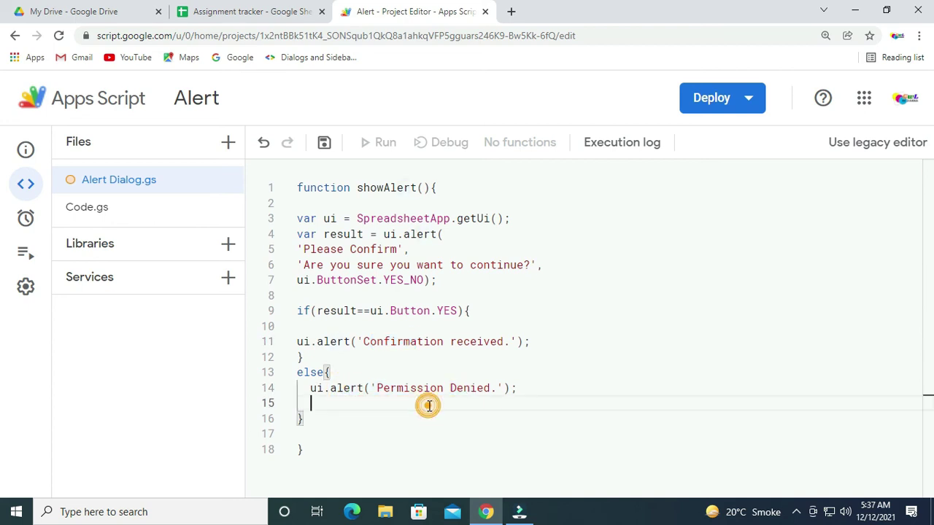
- Save the project, delete all code in Code.gs and save, then return to Alert Dialog.gs
{"action": "left_click", "coordinate": [324, 144]}
{"action": "left_click", "coordinate": [589, 337]}
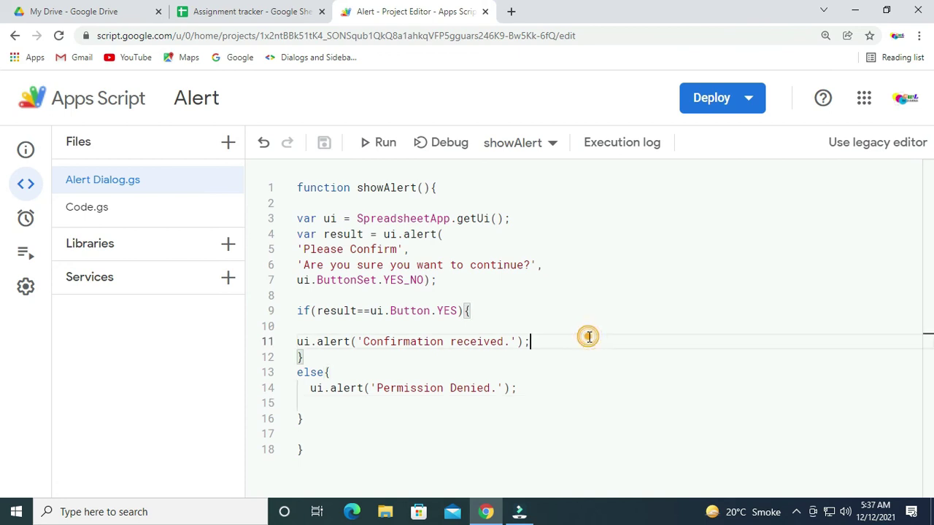
{"action": "left_click", "coordinate": [164, 212]}
{"action": "key", "text": "ctrl+a"}
{"action": "key", "text": "Delete"}
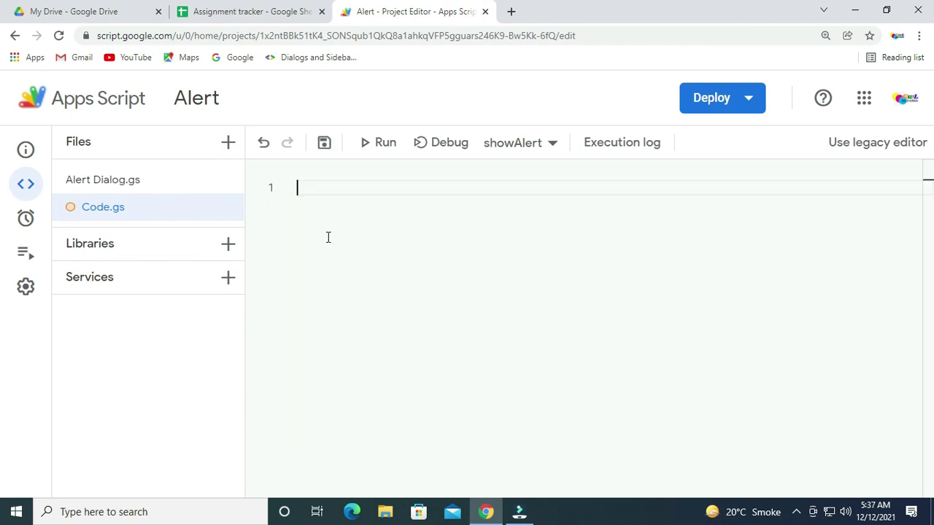
{"action": "key", "text": "ctrl+s"}
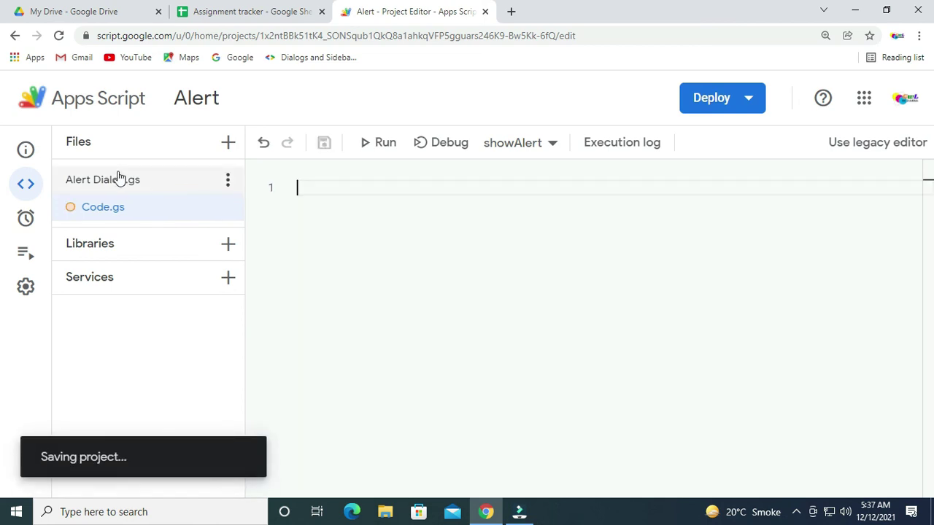
{"action": "left_click", "coordinate": [117, 179]}
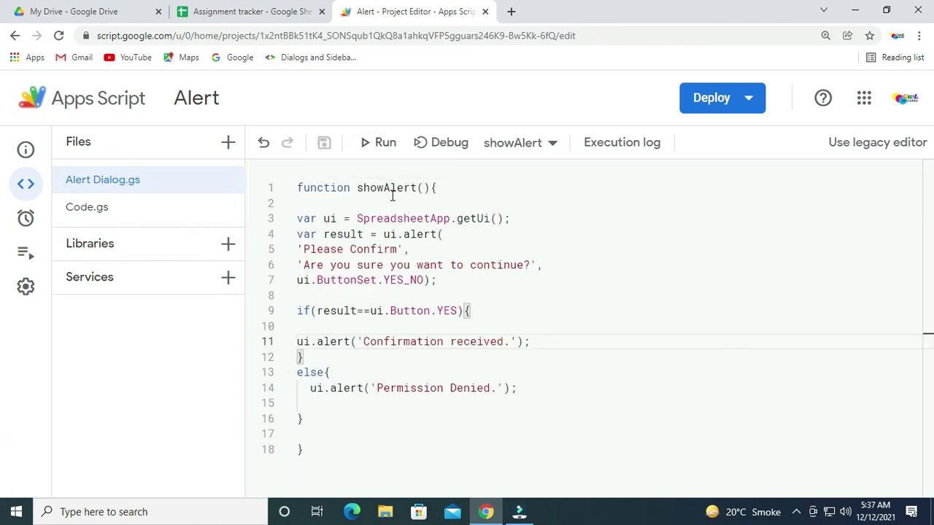
- Run showAlert, move the Please Confirm dialog to the lower left, then close the execution log
{"action": "left_click", "coordinate": [375, 143]}
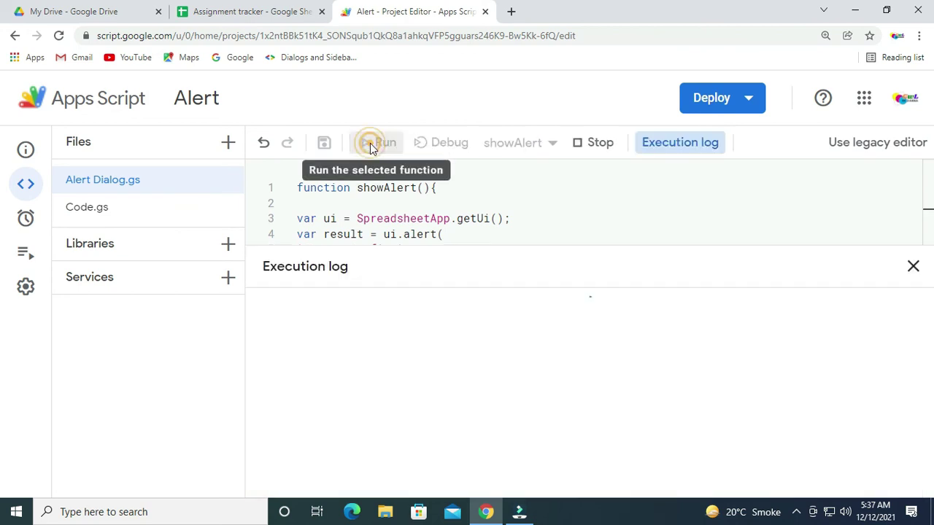
{"action": "left_click", "coordinate": [263, 9]}
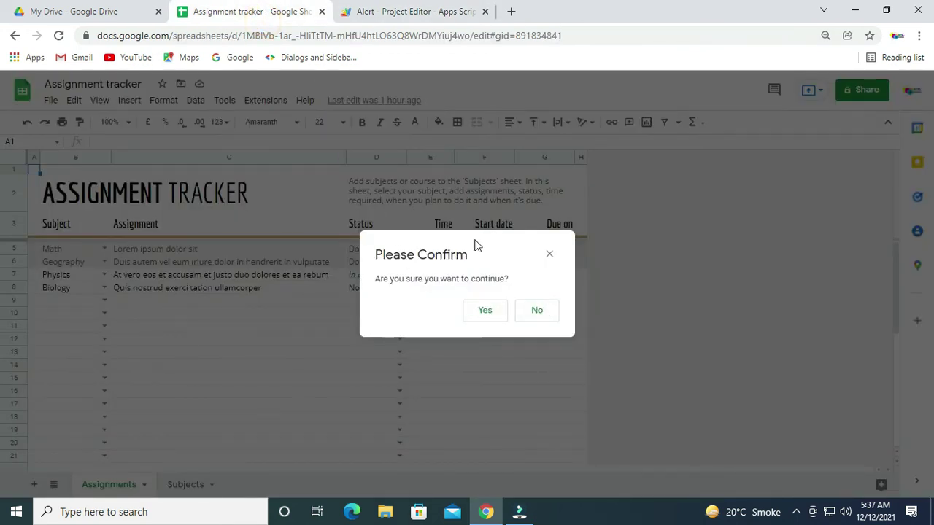
{"action": "left_click_drag", "start_coordinate": [467, 253], "coordinate": [248, 287]}
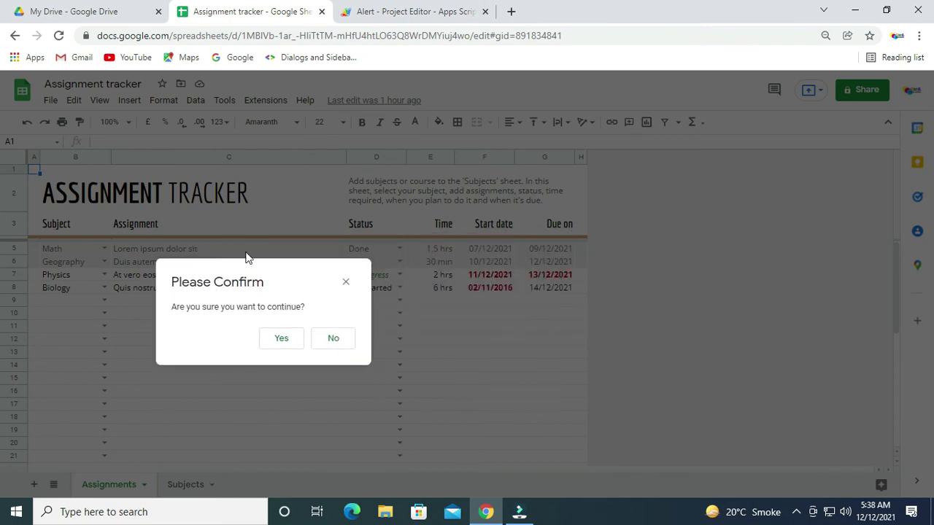
{"action": "left_click", "coordinate": [432, 9]}
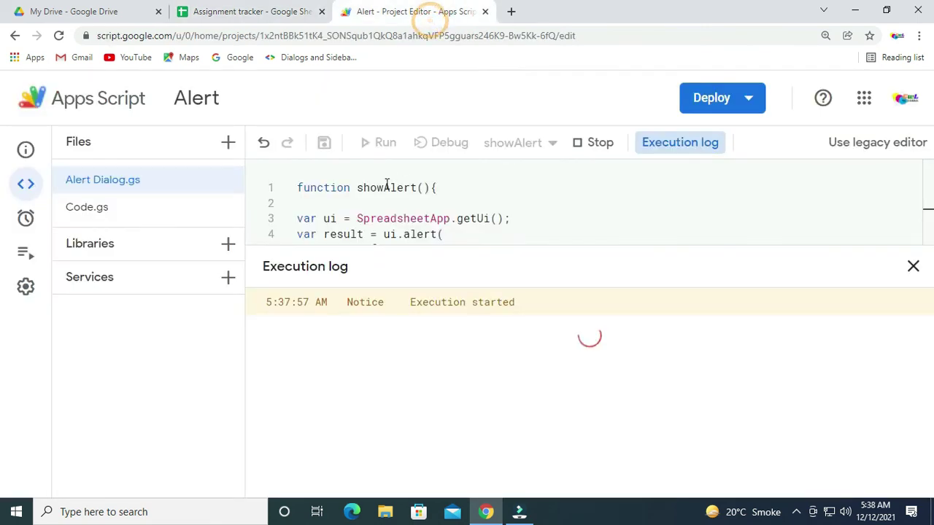
{"action": "left_click", "coordinate": [912, 267]}
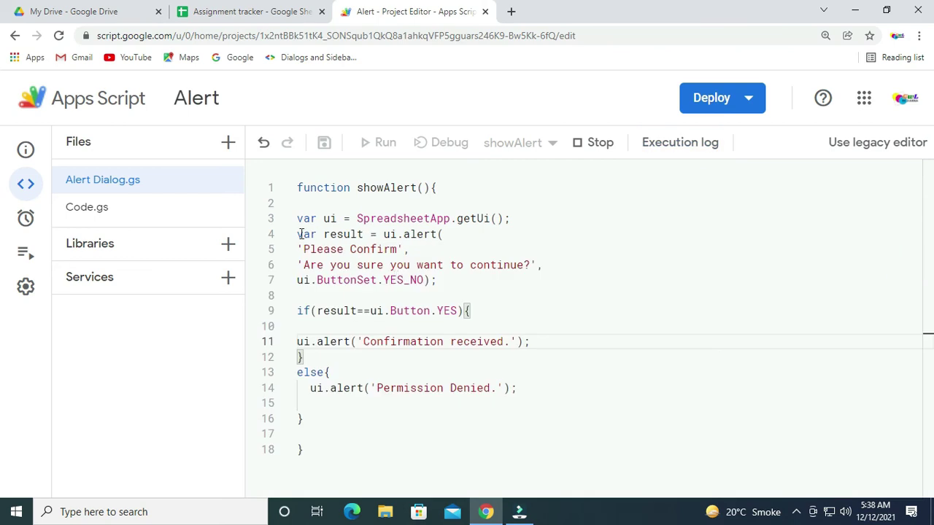
- Highlight the result variable, the 'Please Confirm' title and the 'Are you sure you want to continue?' message
{"action": "left_click_drag", "start_coordinate": [299, 235], "coordinate": [444, 234]}
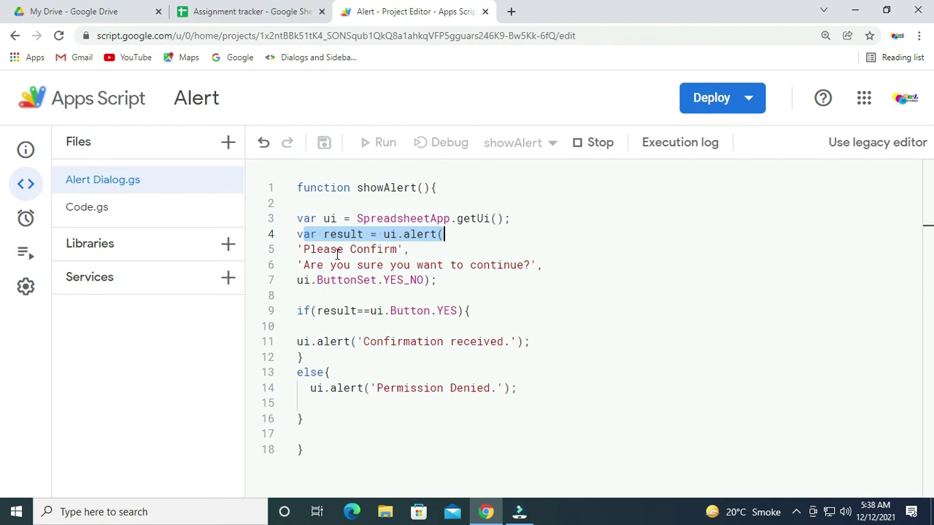
{"action": "left_click_drag", "start_coordinate": [304, 249], "coordinate": [398, 249]}
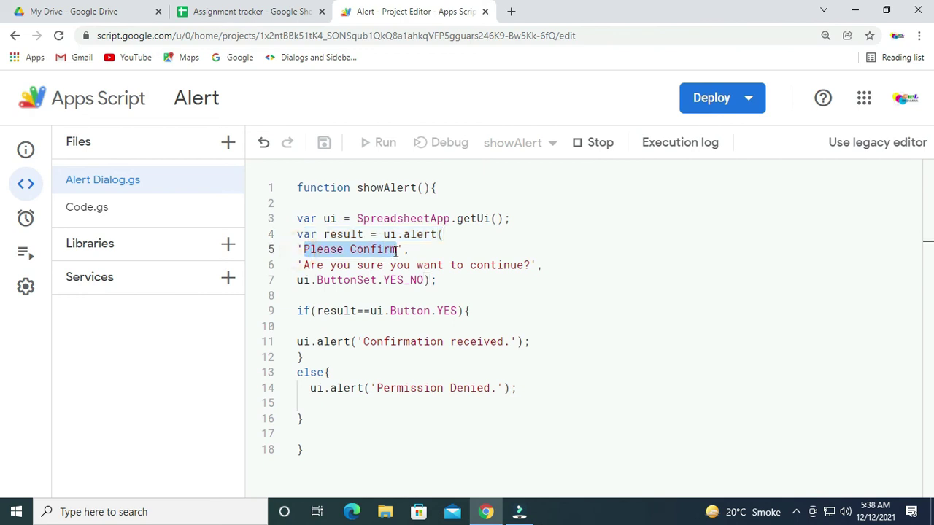
{"action": "left_click", "coordinate": [263, 12]}
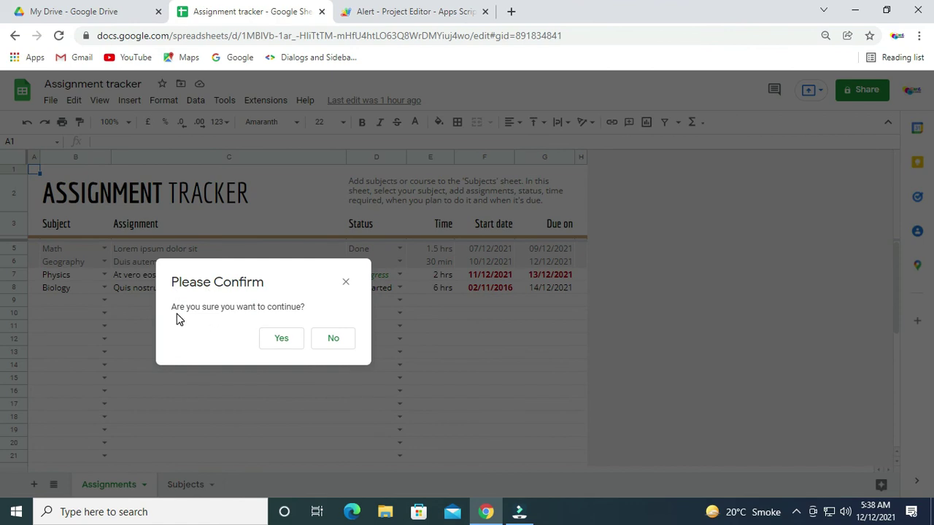
{"action": "left_click", "coordinate": [365, 12]}
{"action": "left_click", "coordinate": [304, 264]}
{"action": "left_click_drag", "start_coordinate": [303, 265], "coordinate": [531, 265]}
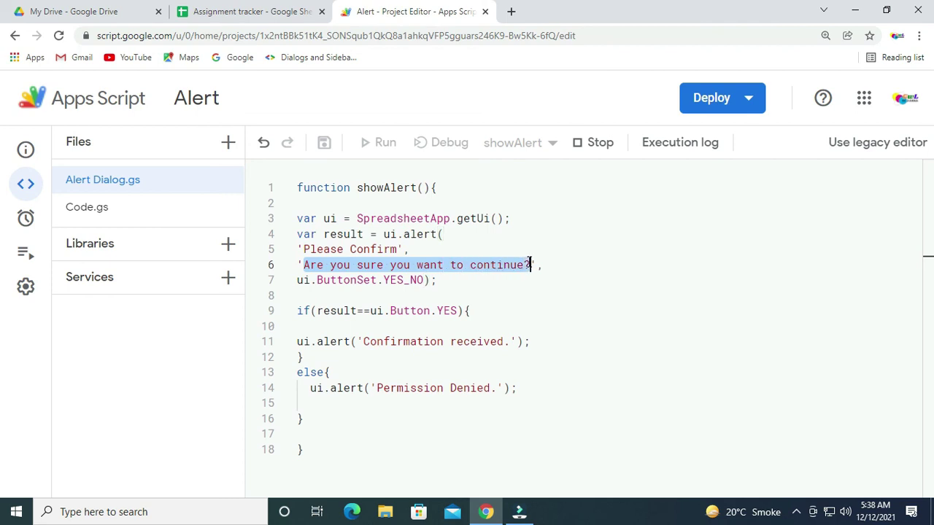
{"action": "left_click", "coordinate": [290, 11]}
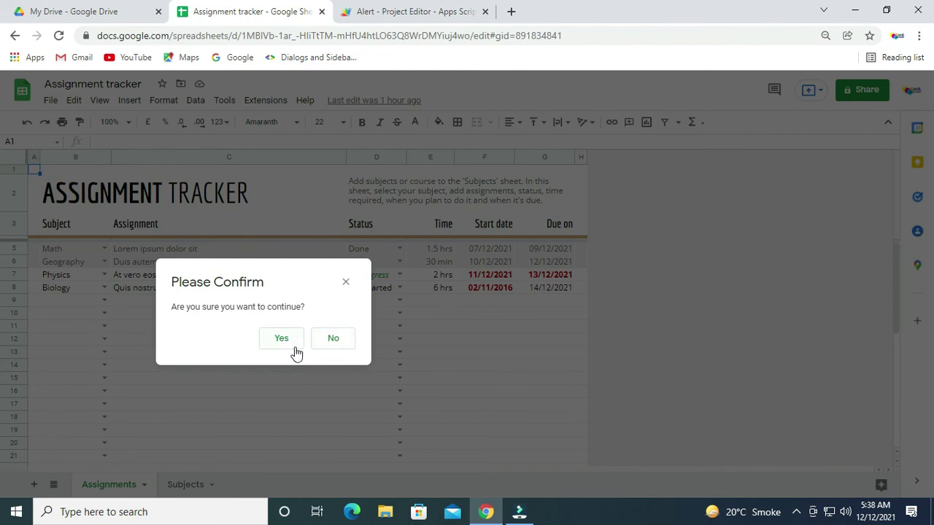
- Highlight the line 9 if condition comparing result against ui.Button.YES
{"action": "left_click", "coordinate": [414, 11]}
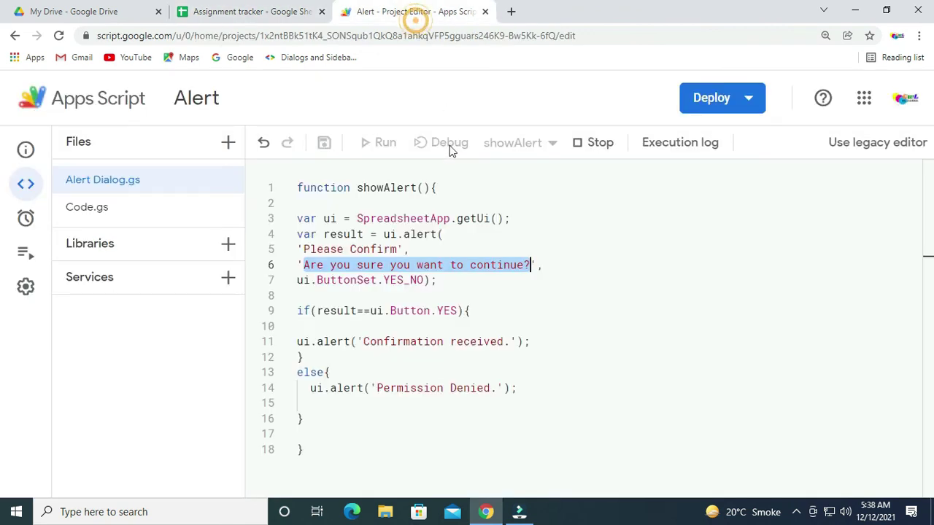
{"action": "left_click_drag", "start_coordinate": [299, 311], "coordinate": [480, 310]}
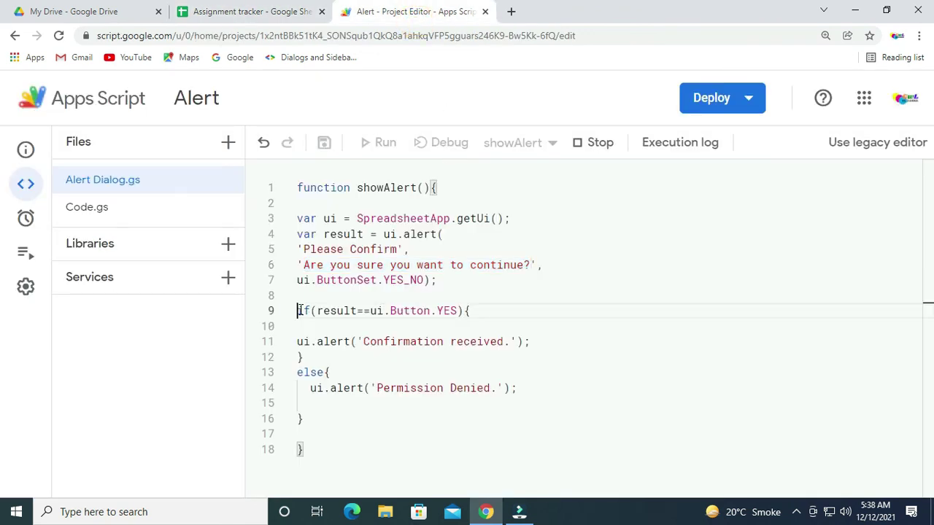
{"action": "left_click", "coordinate": [298, 326]}
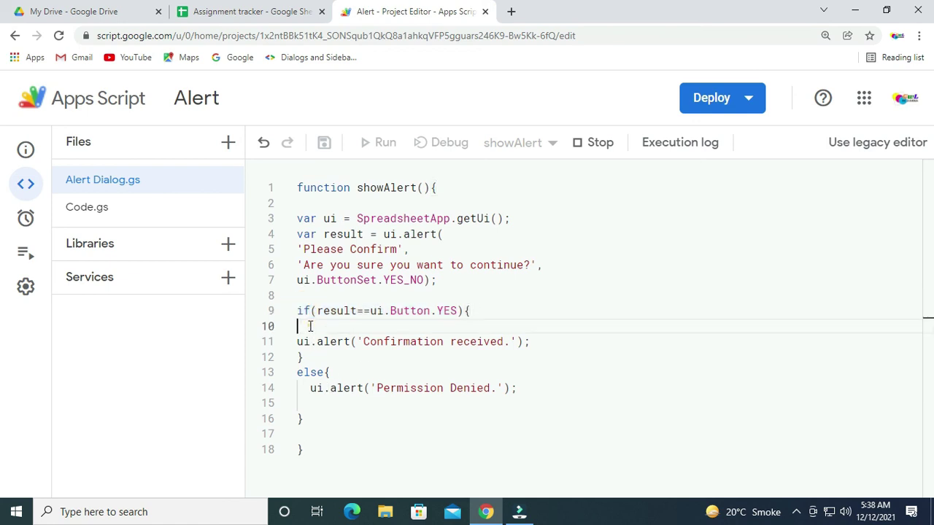
{"action": "left_click", "coordinate": [306, 234]}
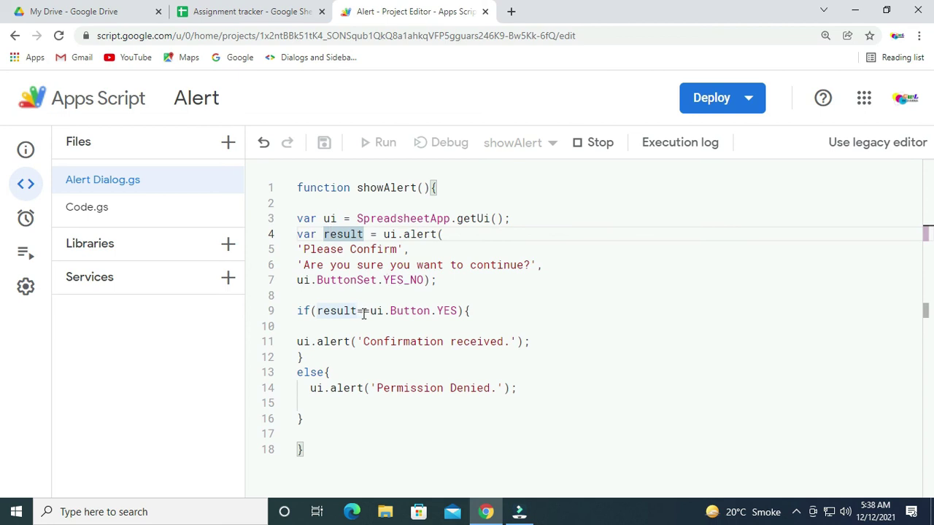
{"action": "left_click_drag", "start_coordinate": [364, 311], "coordinate": [458, 311]}
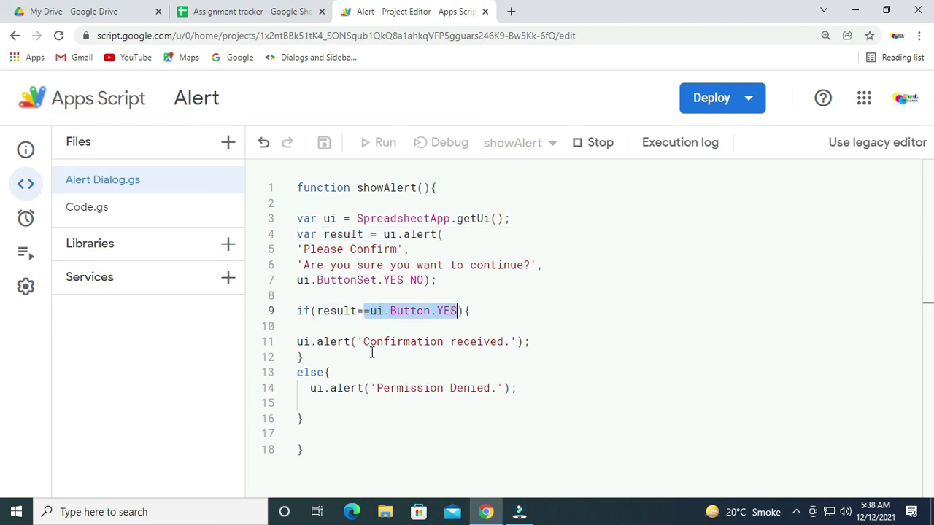
- Highlight the YES_NO button set and the 'Confirmation received.' and 'Permission Denied.' messages
{"action": "left_click_drag", "start_coordinate": [358, 342], "coordinate": [504, 341]}
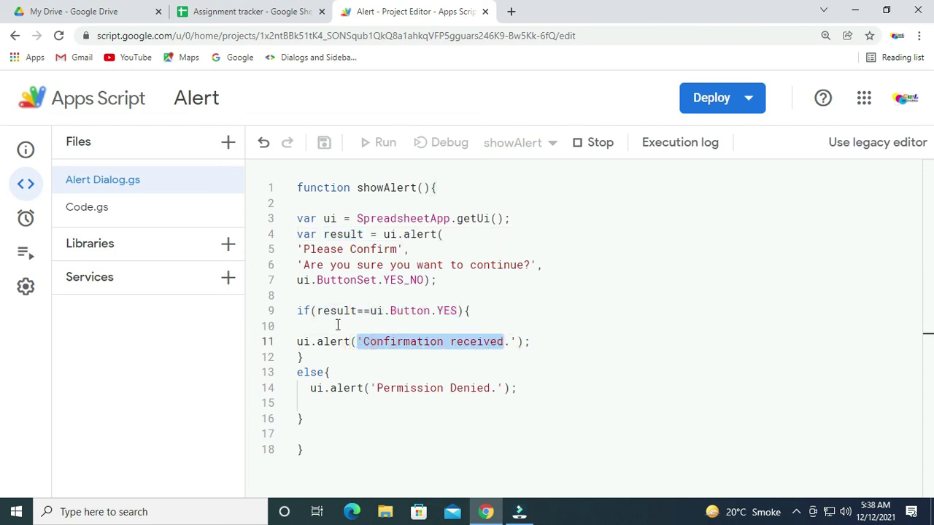
{"action": "left_click", "coordinate": [413, 280]}
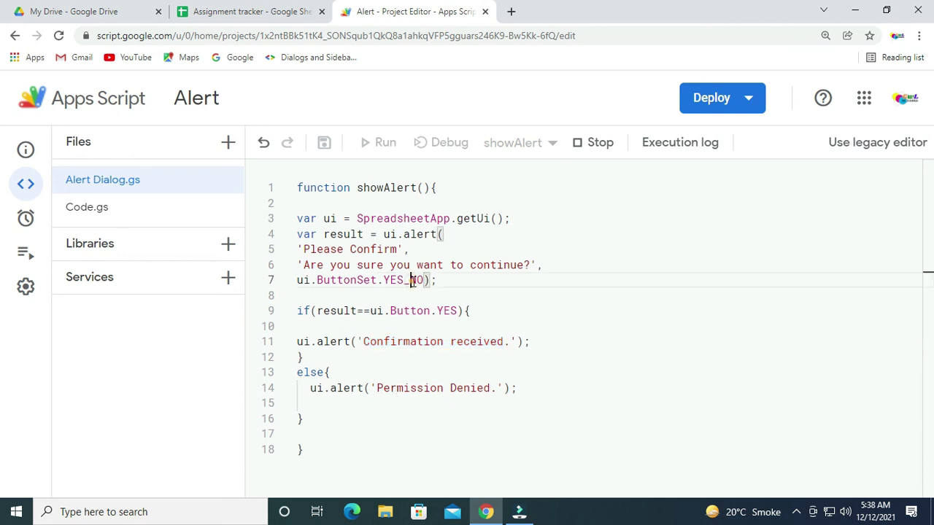
{"action": "left_click_drag", "start_coordinate": [376, 388], "coordinate": [491, 387]}
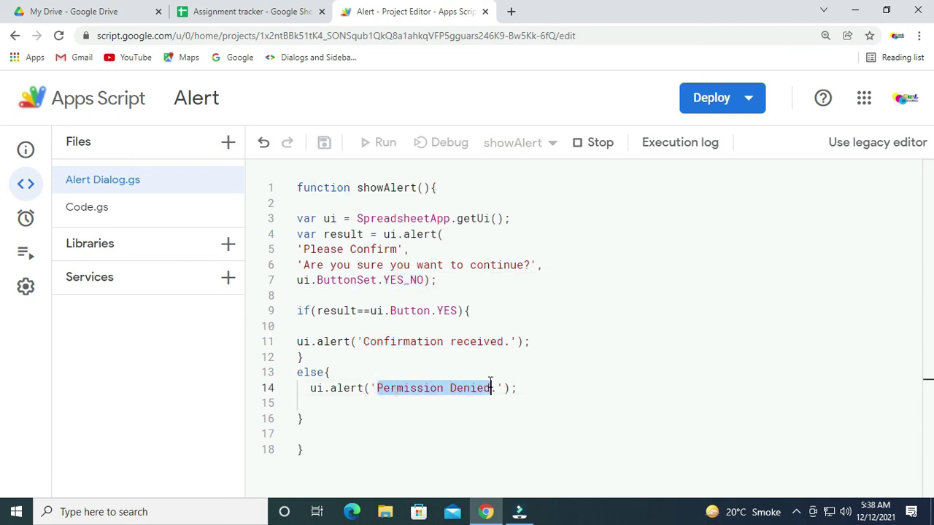
{"action": "left_click_drag", "start_coordinate": [363, 341], "coordinate": [503, 342]}
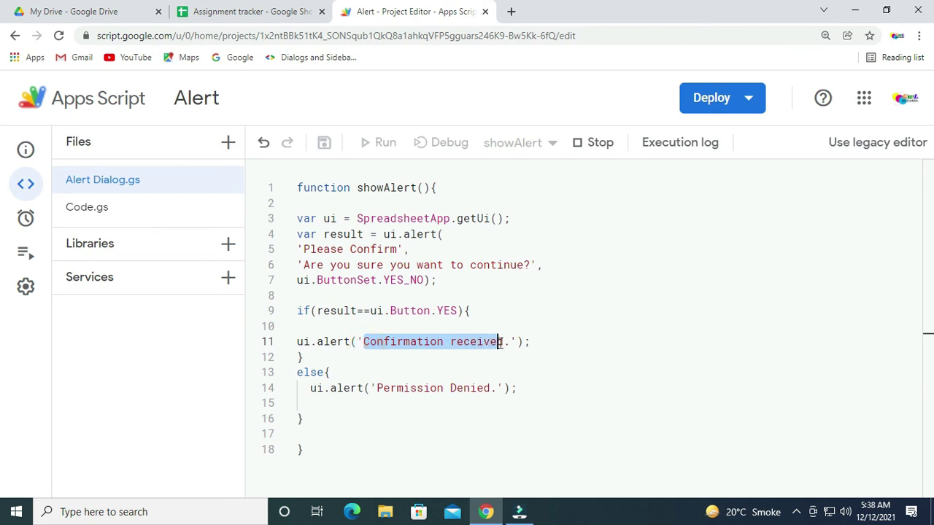
{"action": "left_click", "coordinate": [257, 9]}
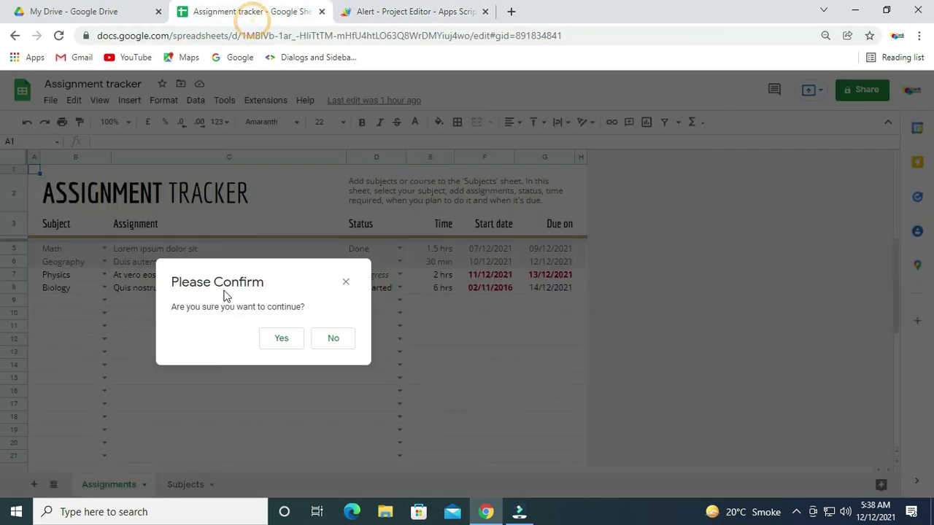
- Answer Yes to get 'Confirmation received.', dismiss that alert, and return to the Alert editor
{"action": "left_click", "coordinate": [281, 344]}
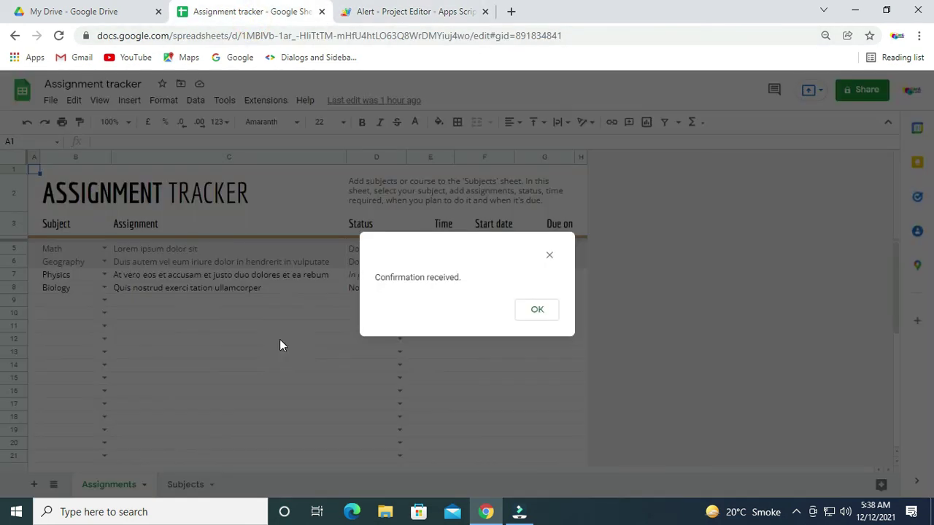
{"action": "left_click_drag", "start_coordinate": [375, 277], "coordinate": [467, 283]}
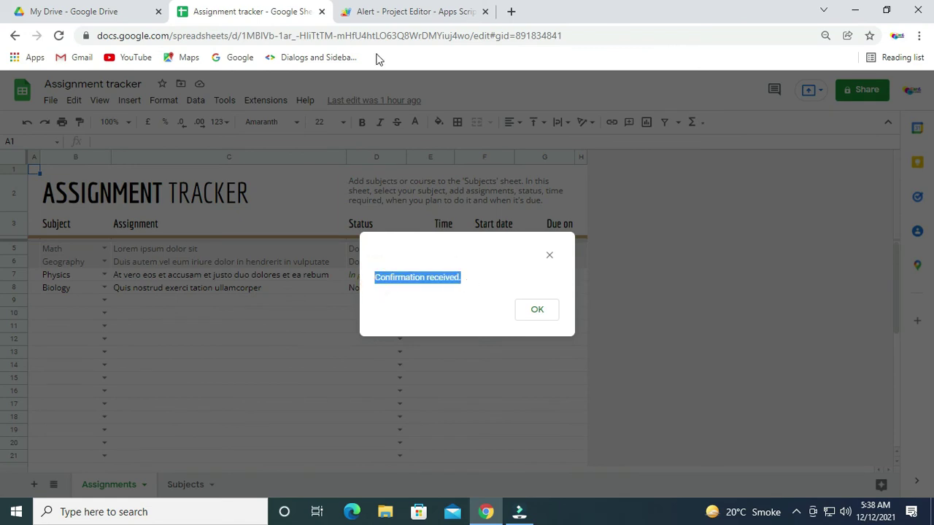
{"action": "left_click", "coordinate": [394, 11]}
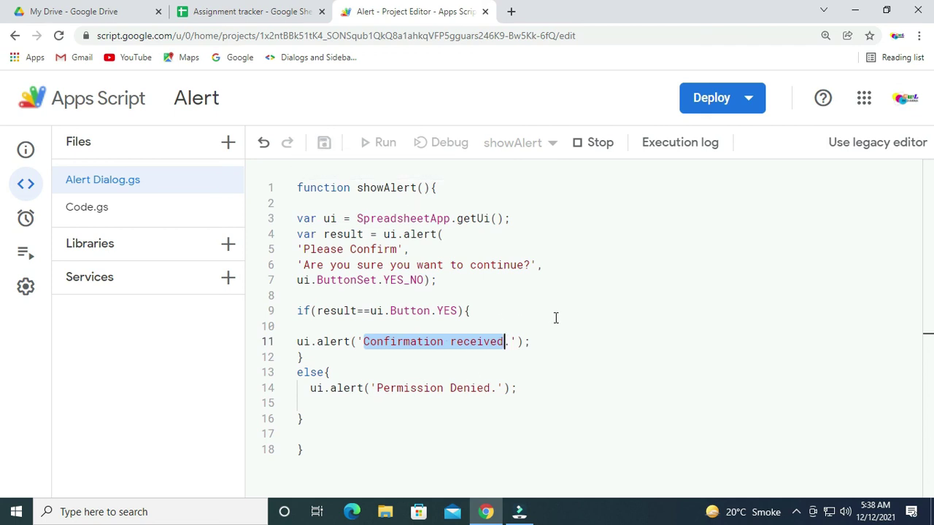
{"action": "left_click", "coordinate": [292, 11]}
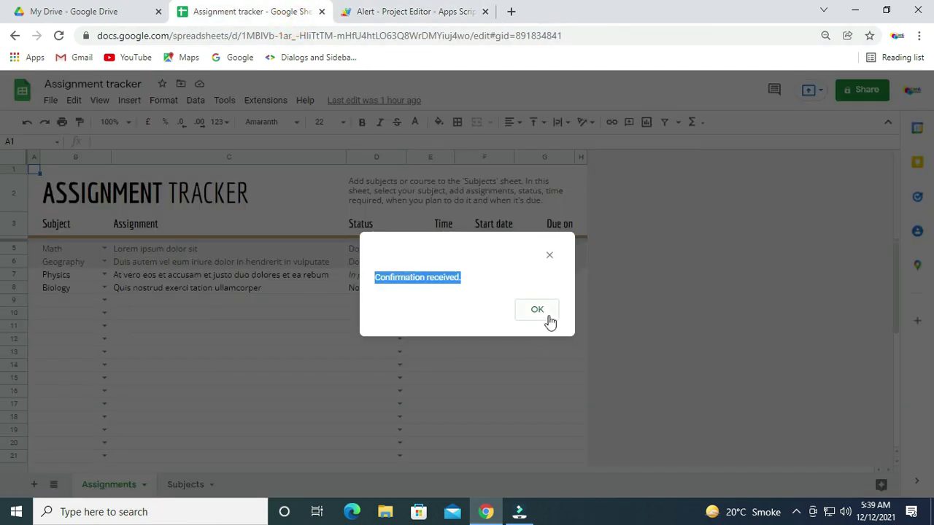
{"action": "left_click", "coordinate": [550, 322]}
{"action": "left_click", "coordinate": [408, 11]}
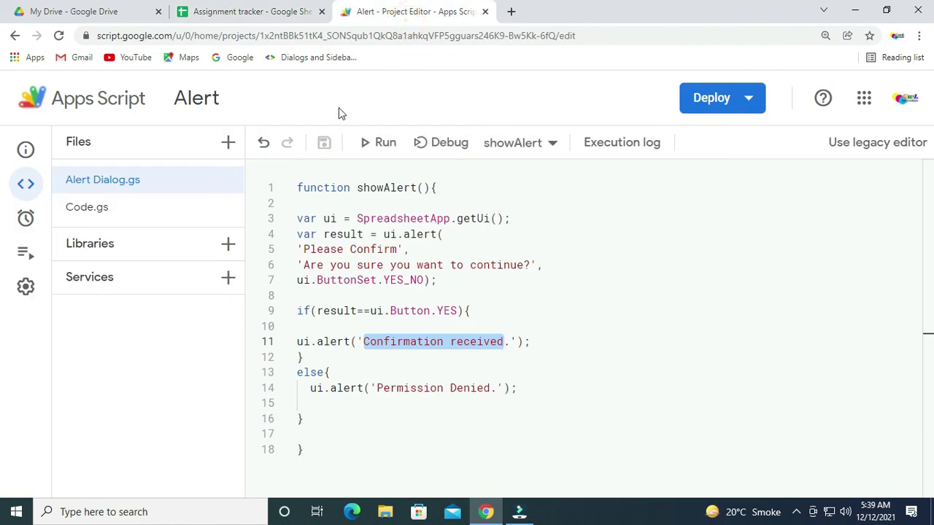
- Rerun showAlert and answer No, bringing up the 'Permission Denied.' reply
{"action": "left_click", "coordinate": [381, 143]}
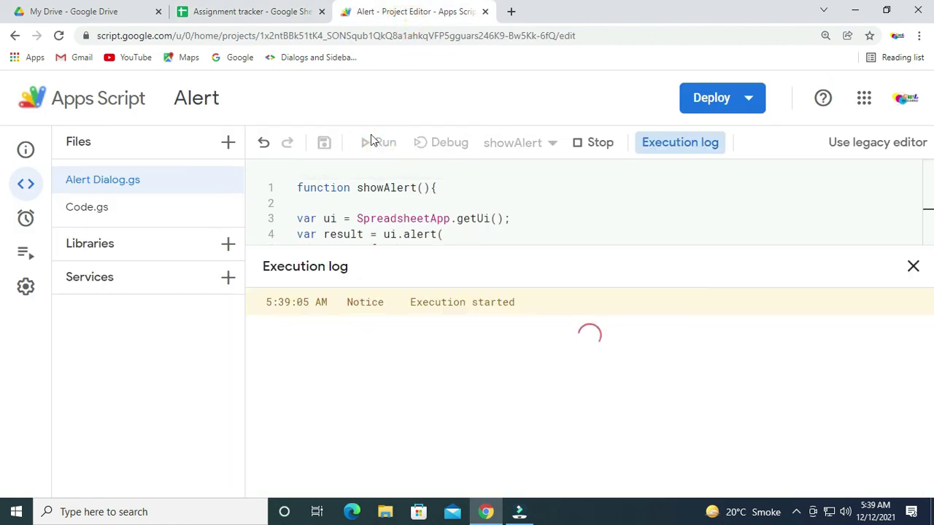
{"action": "left_click", "coordinate": [270, 11]}
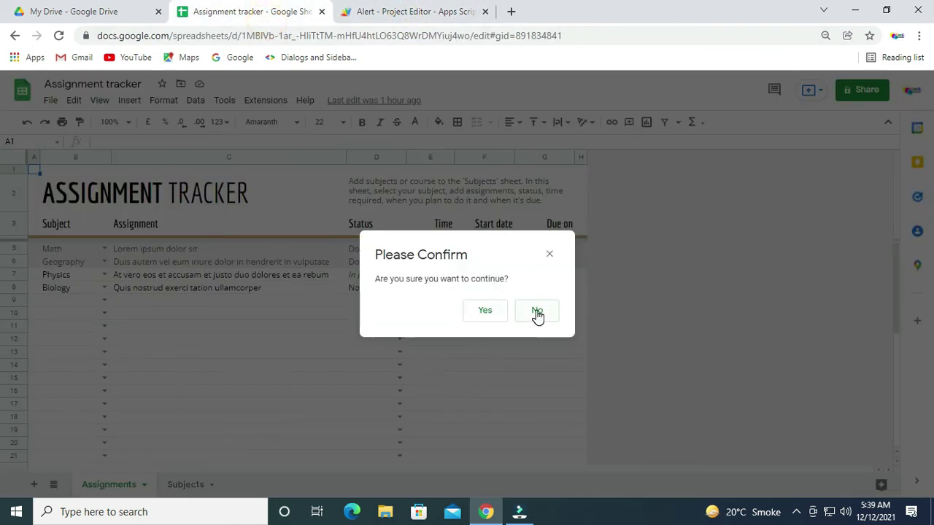
{"action": "left_click", "coordinate": [537, 311]}
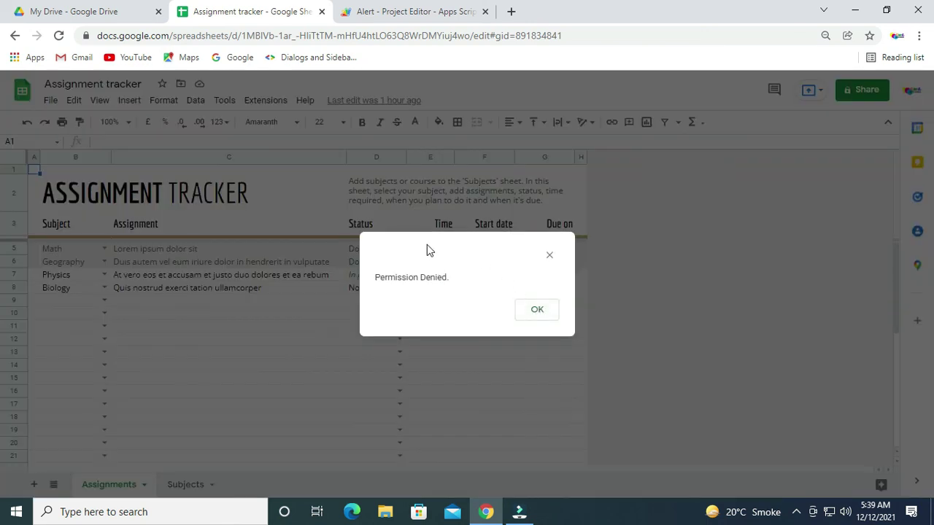
{"action": "left_click_drag", "start_coordinate": [375, 277], "coordinate": [446, 278]}
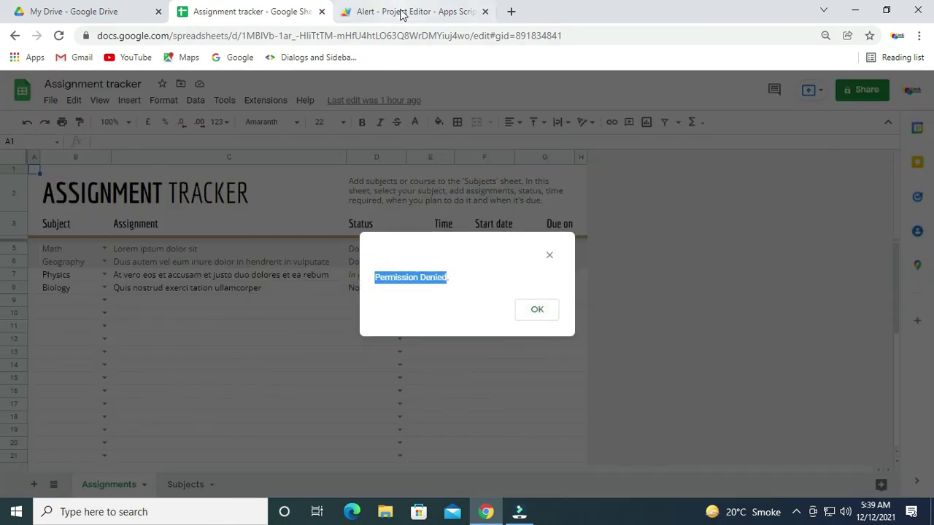
- Hide the execution log, dismiss the 'Permission Denied.' alert, and return to the Alert code
{"action": "left_click", "coordinate": [401, 14]}
{"action": "left_click", "coordinate": [913, 267]}
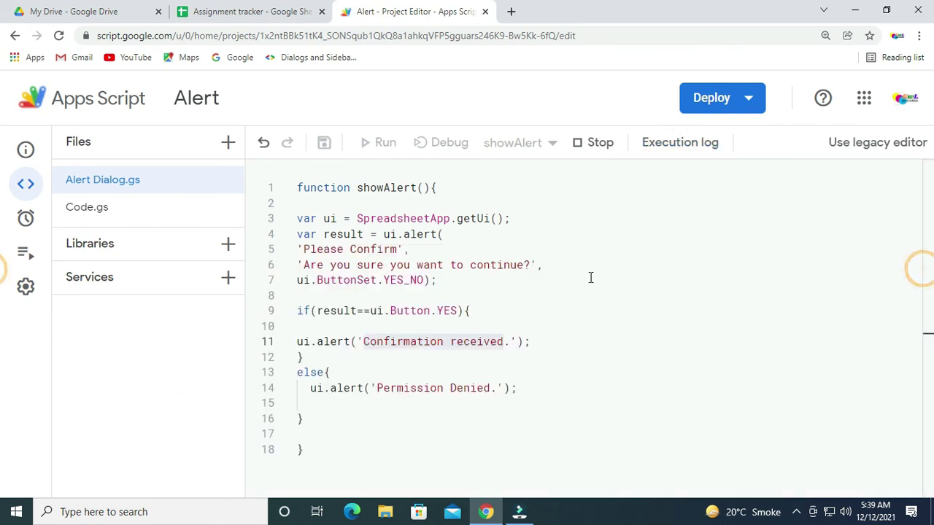
{"action": "left_click", "coordinate": [270, 11]}
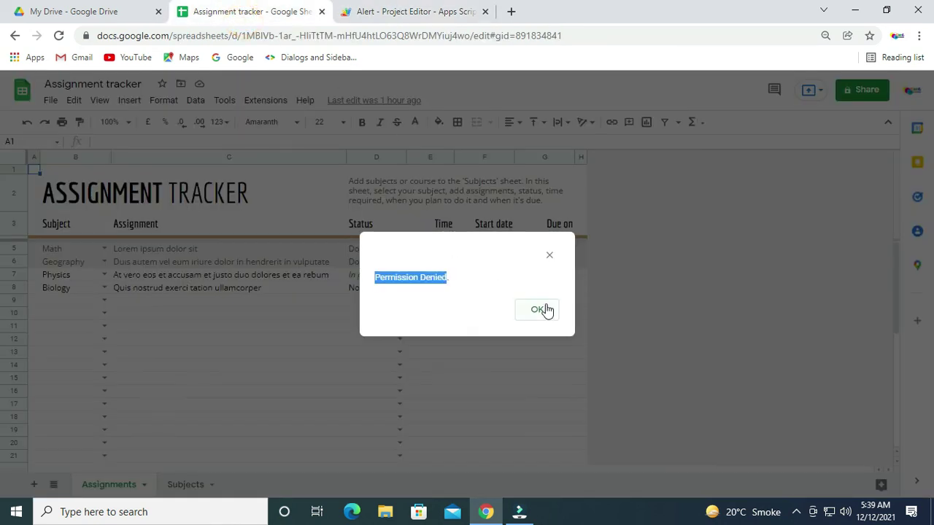
{"action": "left_click", "coordinate": [539, 309]}
{"action": "left_click", "coordinate": [397, 11]}
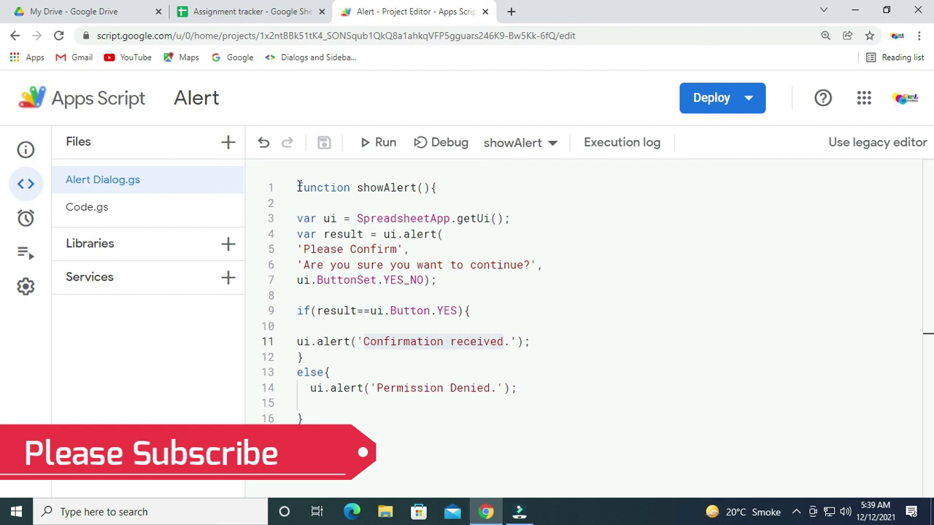
{"action": "left_click", "coordinate": [320, 441]}
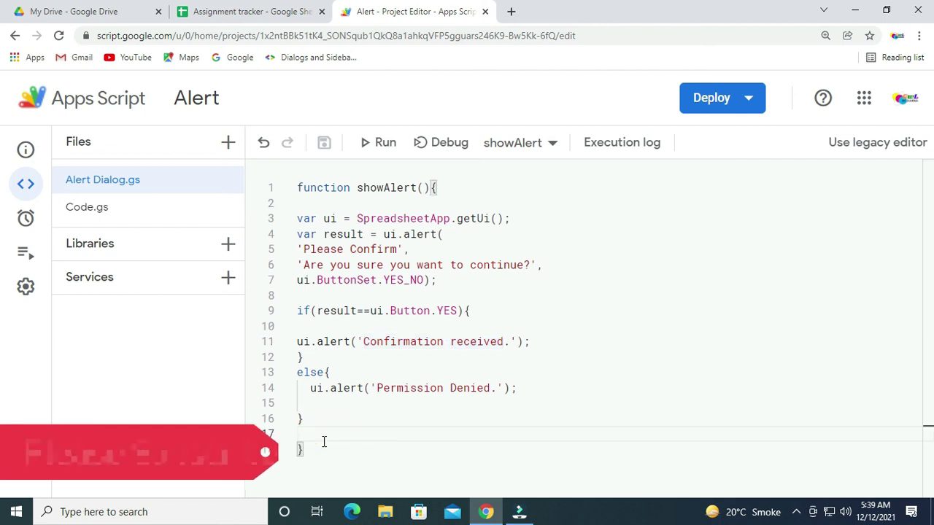